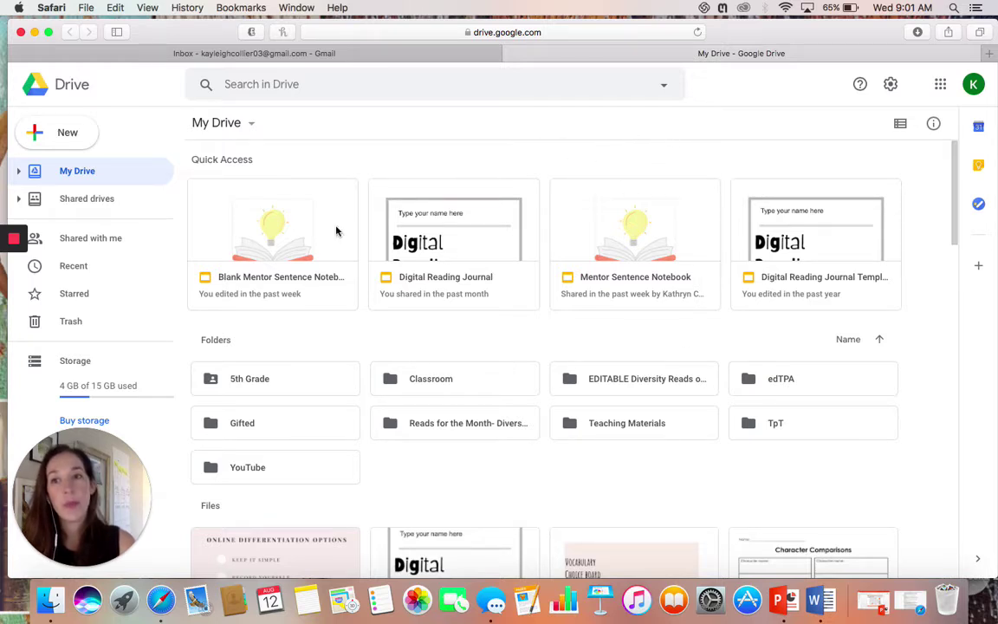
Open Google Sites through a new site from Drive and create a site from the Class template.
{"action": "left_click", "coordinate": [60, 135]}
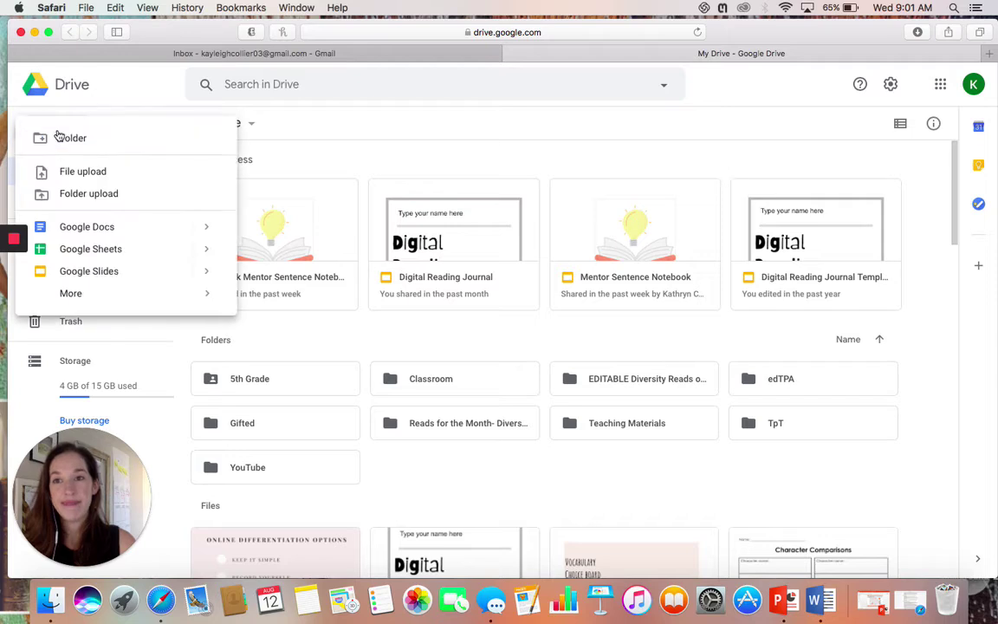
{"action": "mouse_move", "coordinate": [155, 299]}
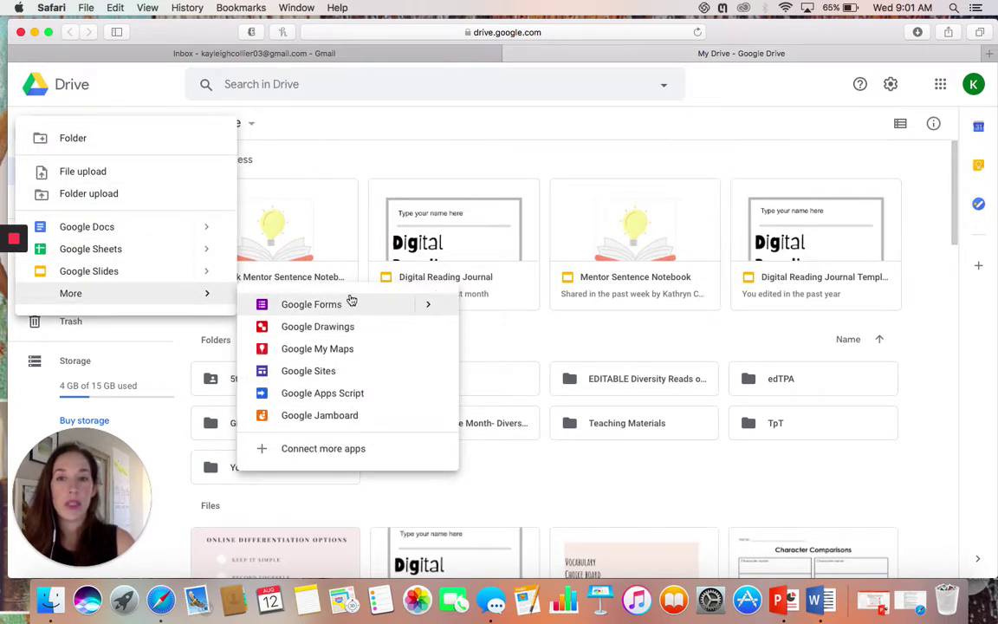
{"action": "left_click", "coordinate": [351, 381]}
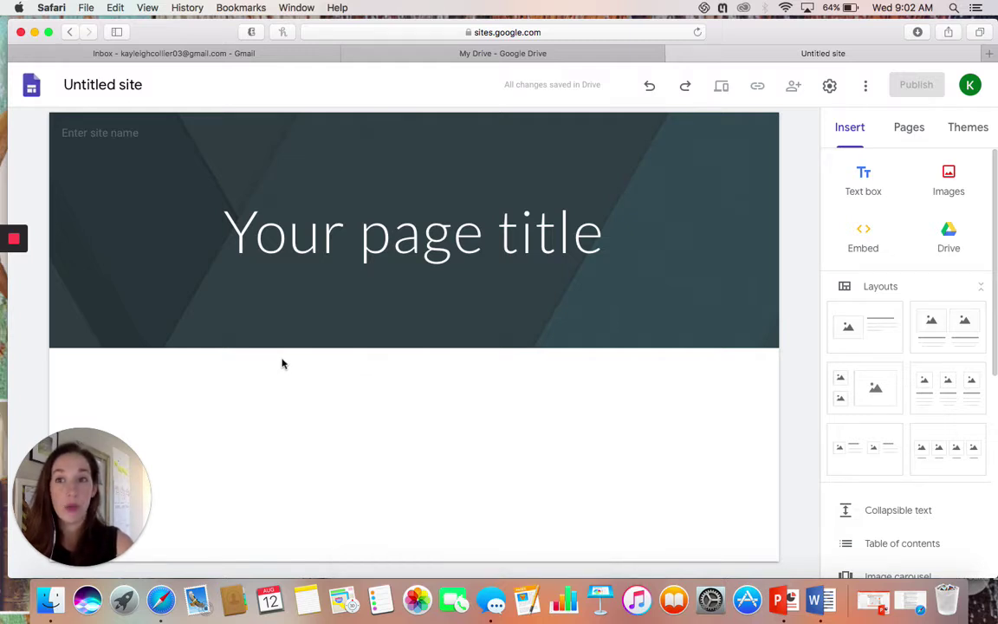
{"action": "left_click", "coordinate": [32, 88]}
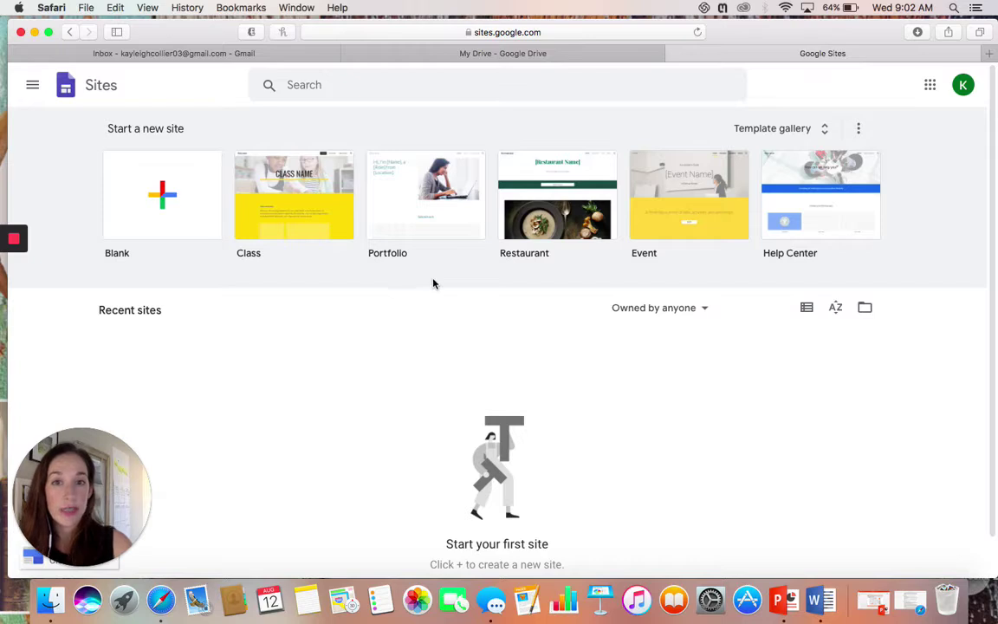
{"action": "left_click", "coordinate": [275, 217]}
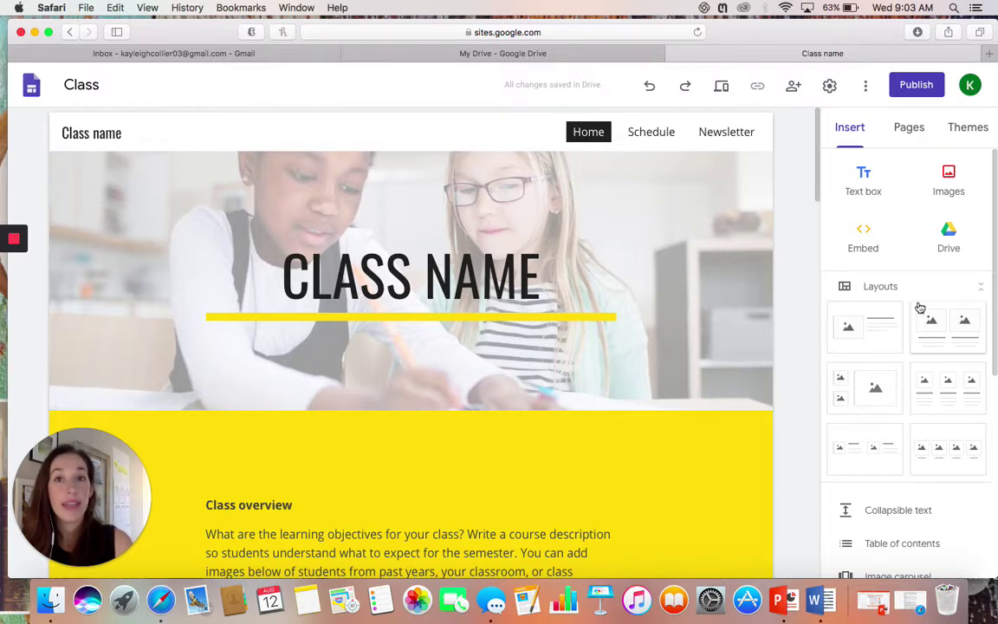
Replace the home page's header title with "FIFTH GRADE".
{"action": "triple_click", "coordinate": [418, 280]}
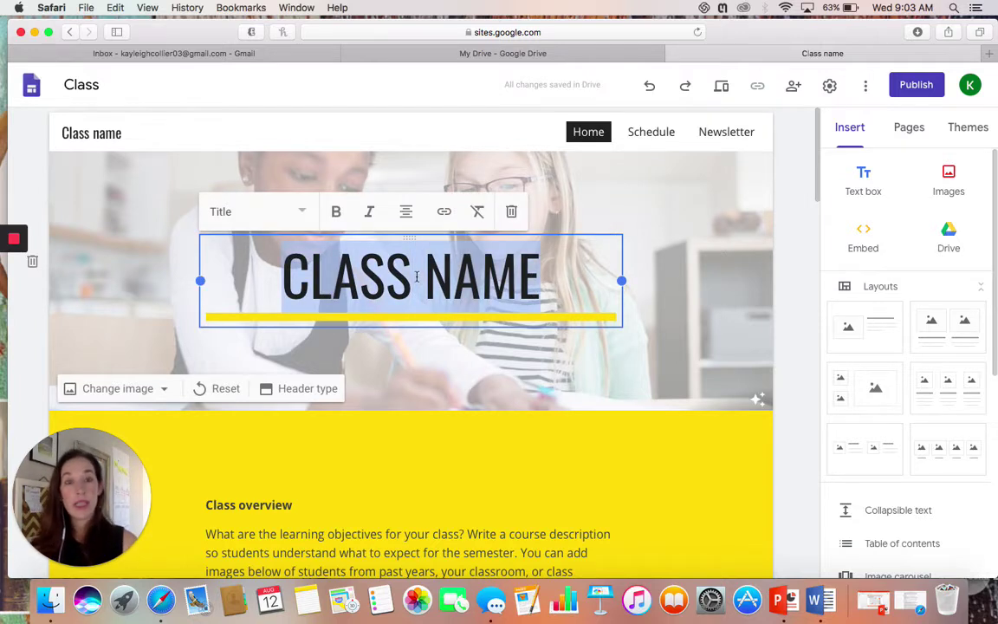
{"action": "type", "text": "FIFT"}
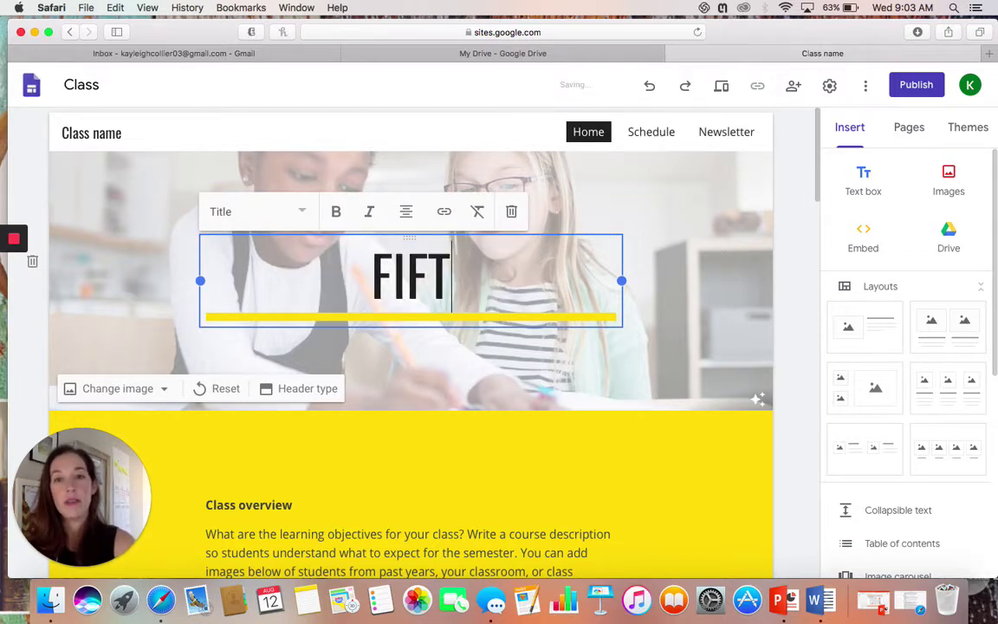
{"action": "type", "text": "H GRADE"}
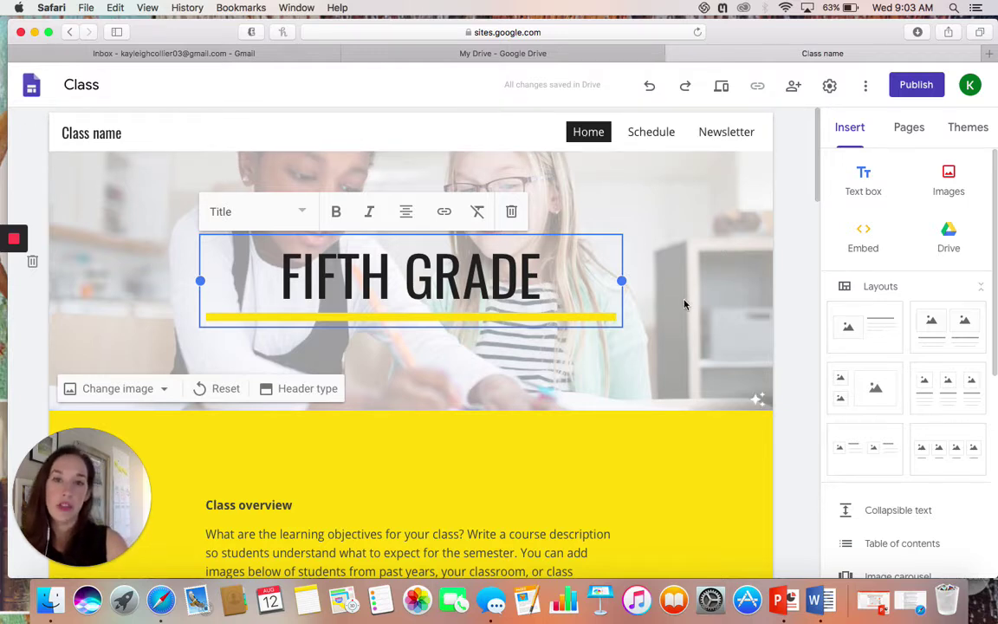
Replace the header image with the photo of an open book beside stacked books, found by an image search for "reading".
{"action": "left_click", "coordinate": [162, 392]}
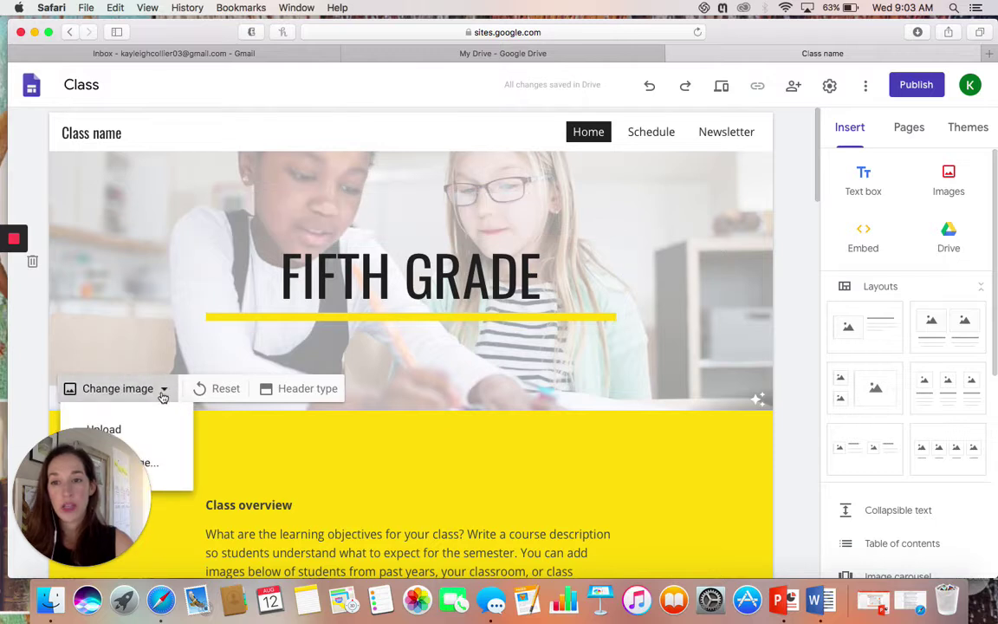
{"action": "scroll", "coordinate": [161, 392], "scroll_direction": "down", "scroll_amount": 4}
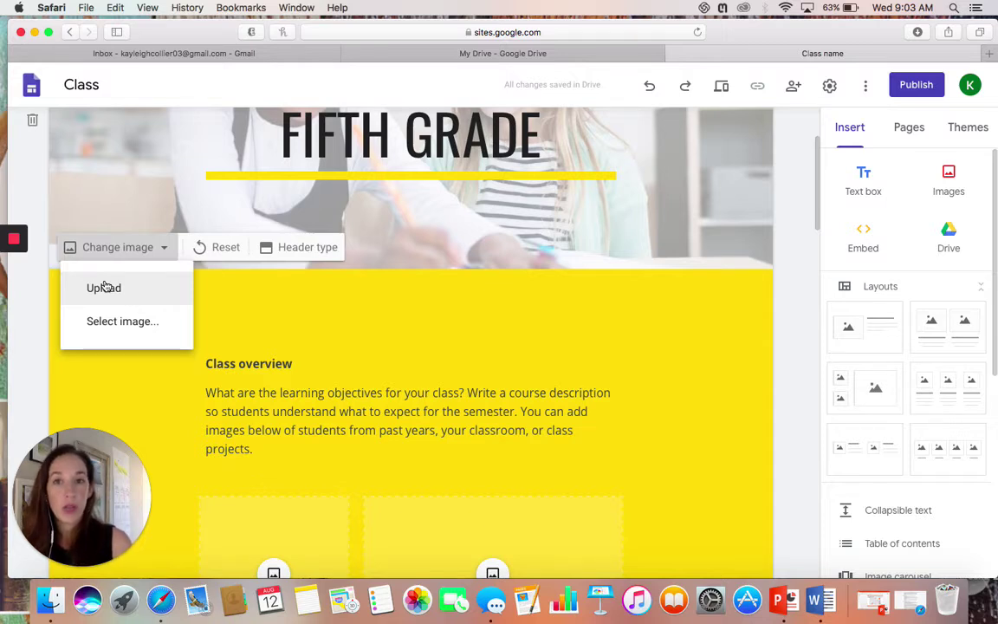
{"action": "left_click", "coordinate": [120, 330]}
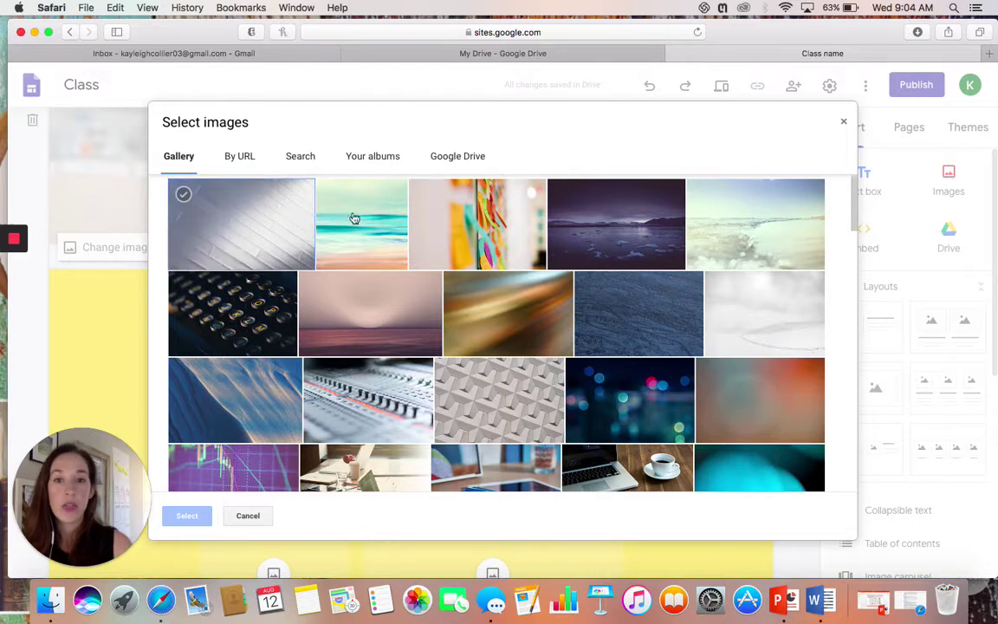
{"action": "scroll", "coordinate": [637, 353], "scroll_direction": "down", "scroll_amount": 5}
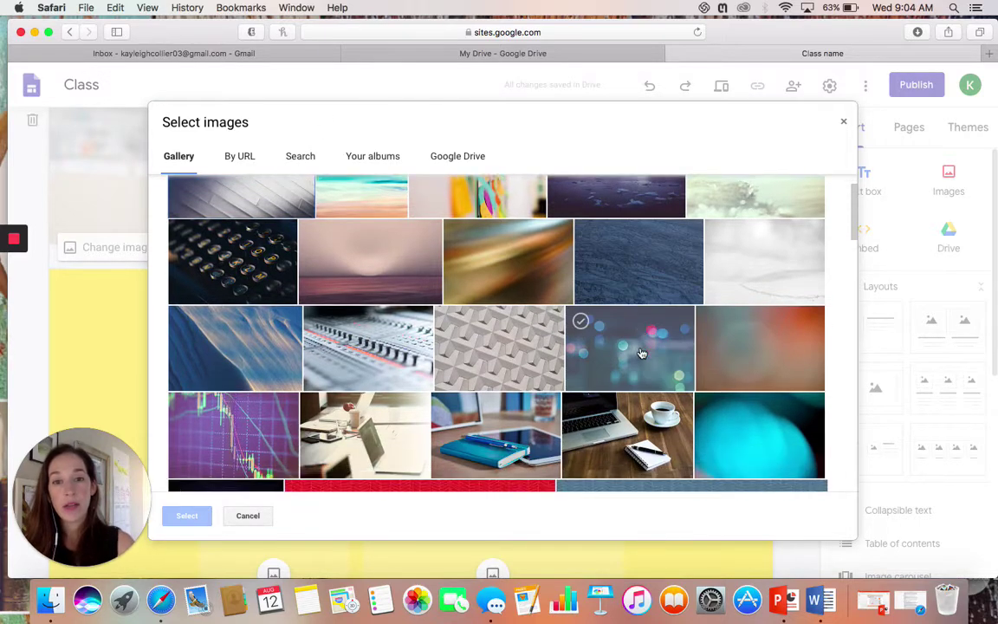
{"action": "scroll", "coordinate": [642, 353], "scroll_direction": "down", "scroll_amount": 3}
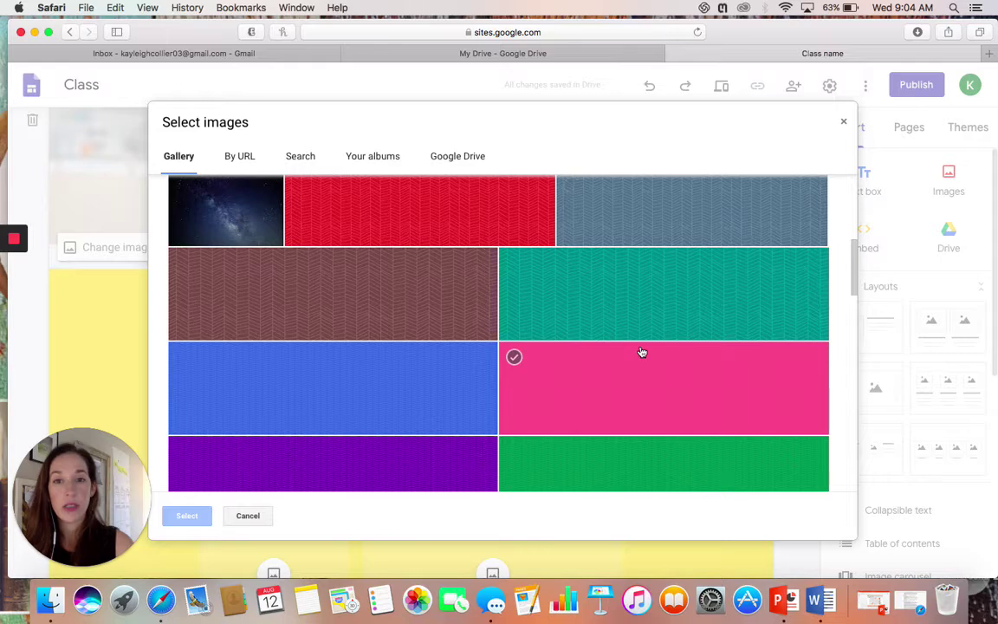
{"action": "scroll", "coordinate": [641, 352], "scroll_direction": "down", "scroll_amount": 2}
{"action": "scroll", "coordinate": [520, 329], "scroll_direction": "down", "scroll_amount": 2}
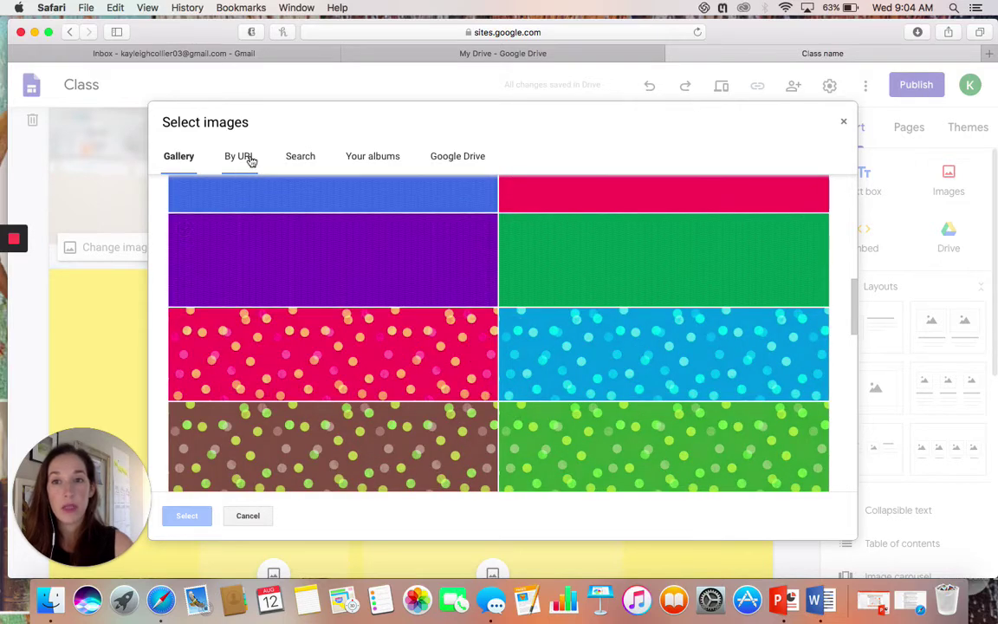
{"action": "left_click", "coordinate": [250, 157]}
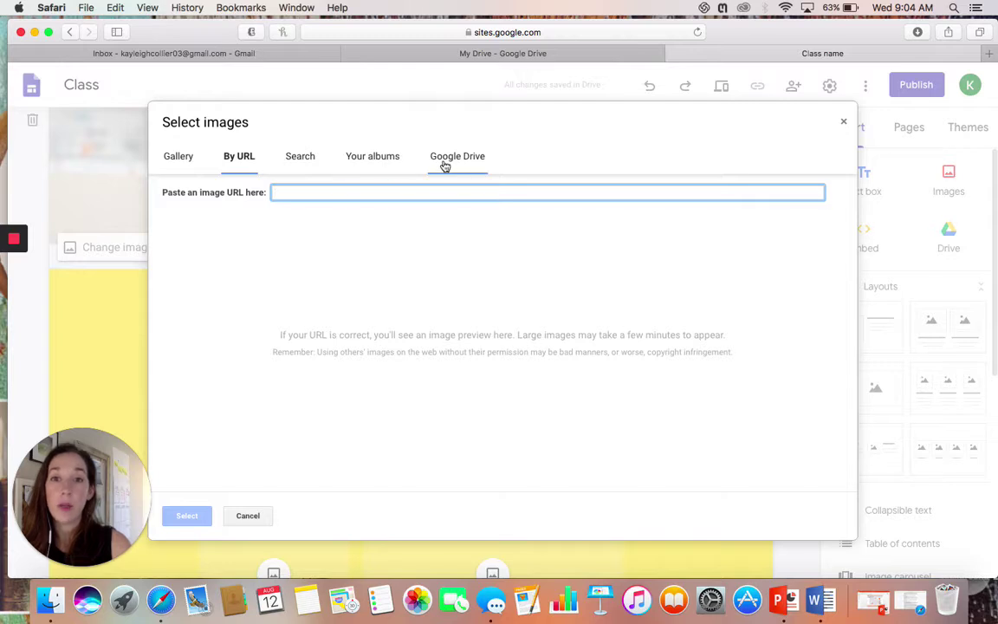
{"action": "left_click", "coordinate": [304, 159]}
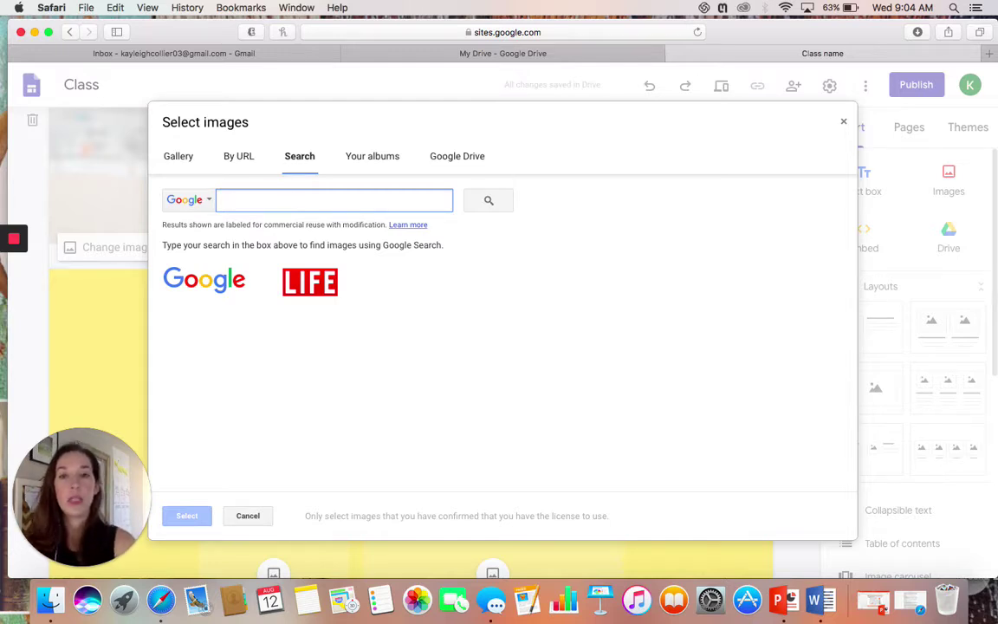
{"action": "type", "text": "reading"}
{"action": "key", "text": "Return"}
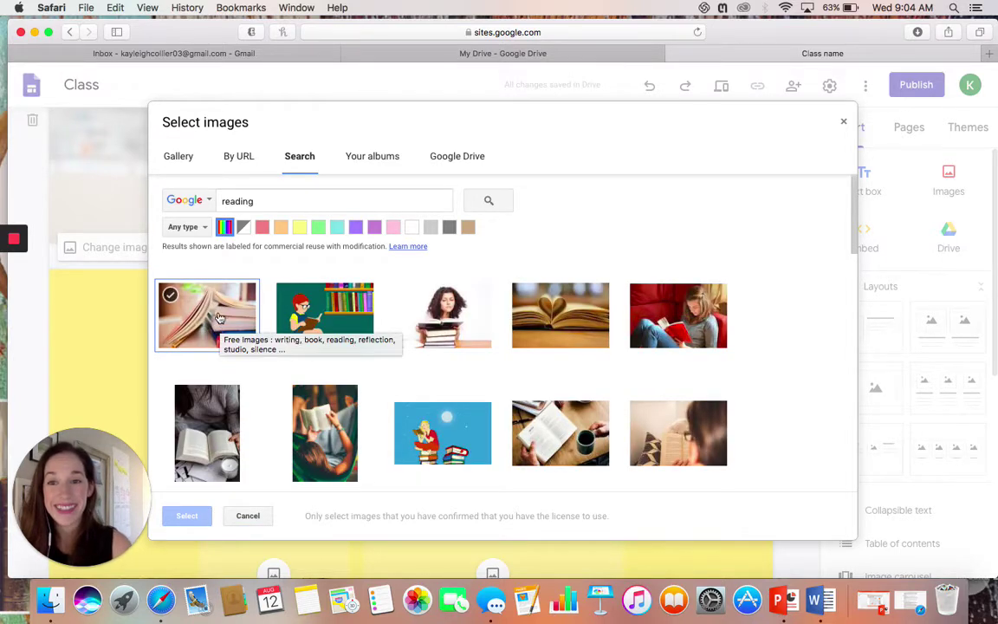
{"action": "left_click", "coordinate": [220, 319]}
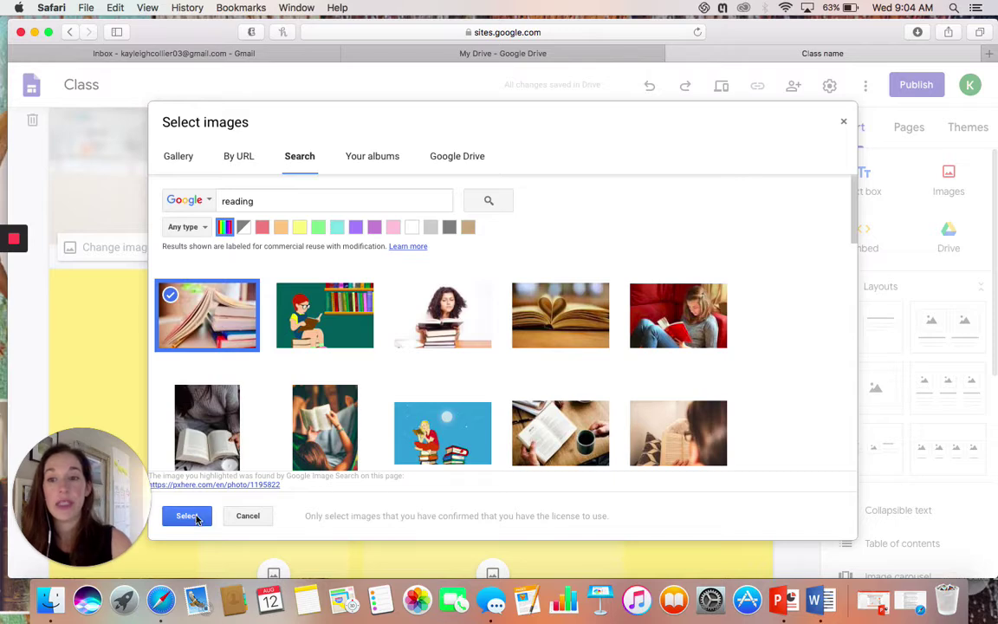
{"action": "left_click", "coordinate": [188, 517]}
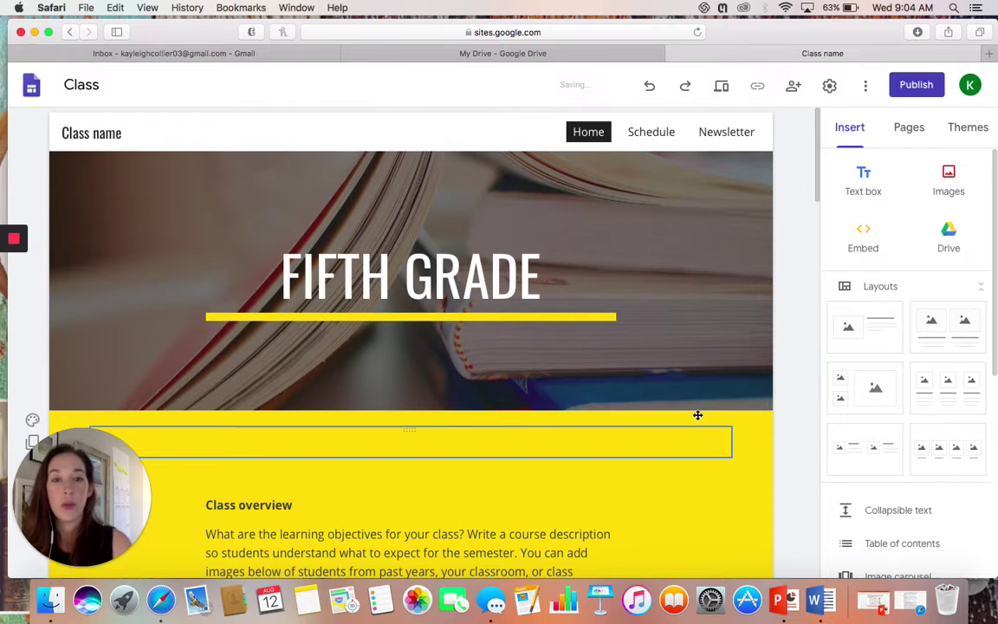
Try the Cover and Banner header types on the home page and set the header back to Large banner.
{"action": "left_click", "coordinate": [476, 332]}
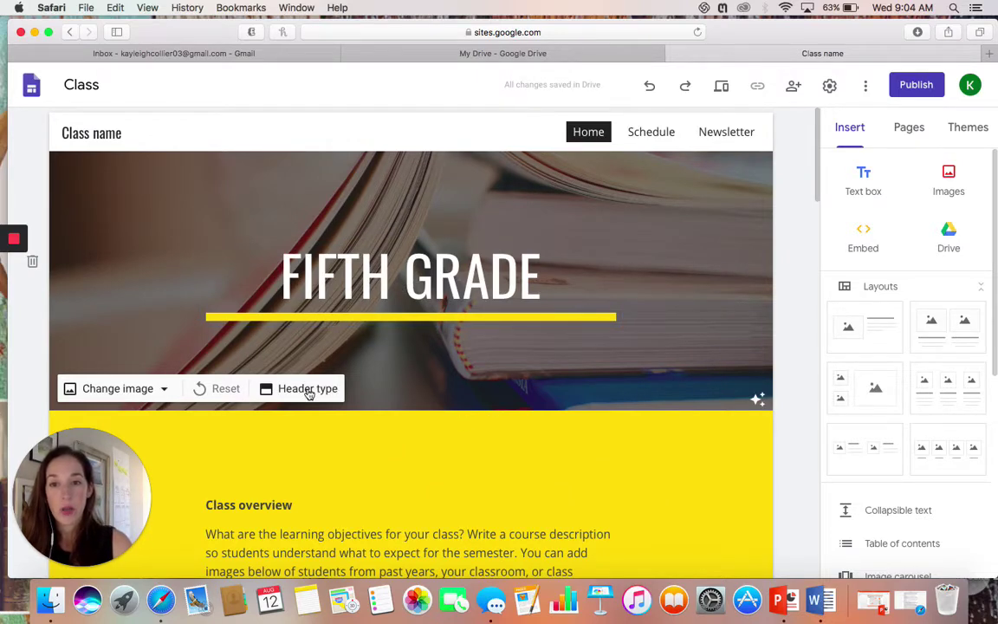
{"action": "left_click", "coordinate": [313, 390]}
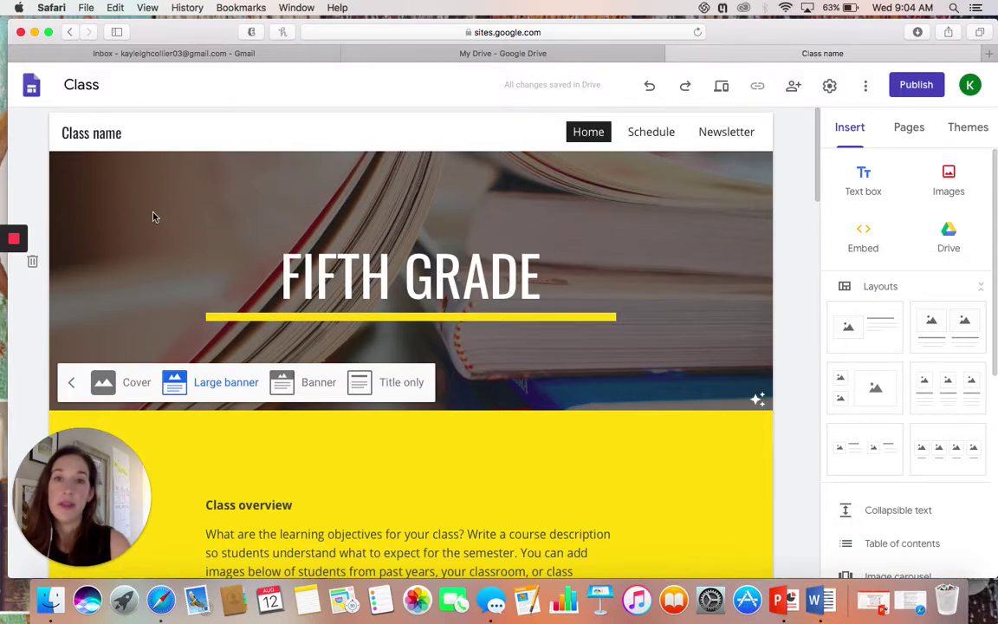
{"action": "left_click", "coordinate": [132, 384]}
{"action": "scroll", "coordinate": [254, 306], "scroll_direction": "down", "scroll_amount": 1}
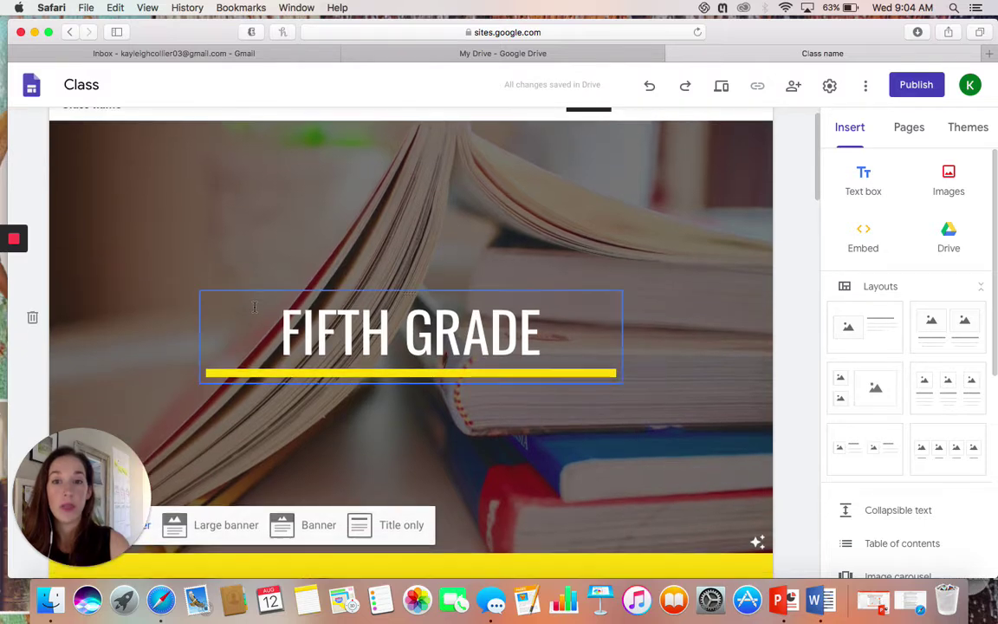
{"action": "scroll", "coordinate": [254, 306], "scroll_direction": "down", "scroll_amount": 2}
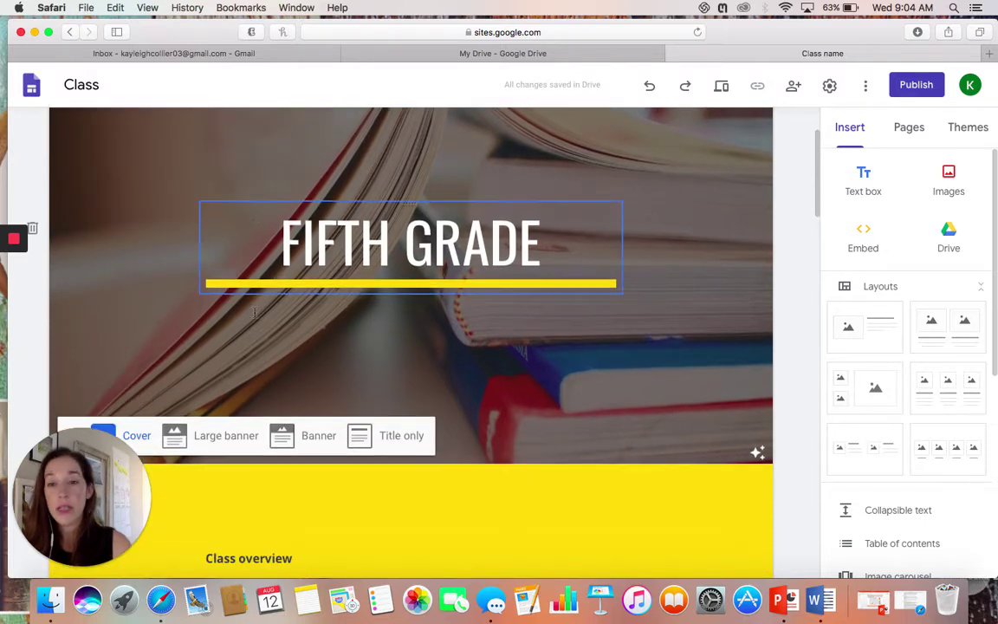
{"action": "left_click", "coordinate": [312, 435]}
{"action": "scroll", "coordinate": [521, 276], "scroll_direction": "up", "scroll_amount": 3}
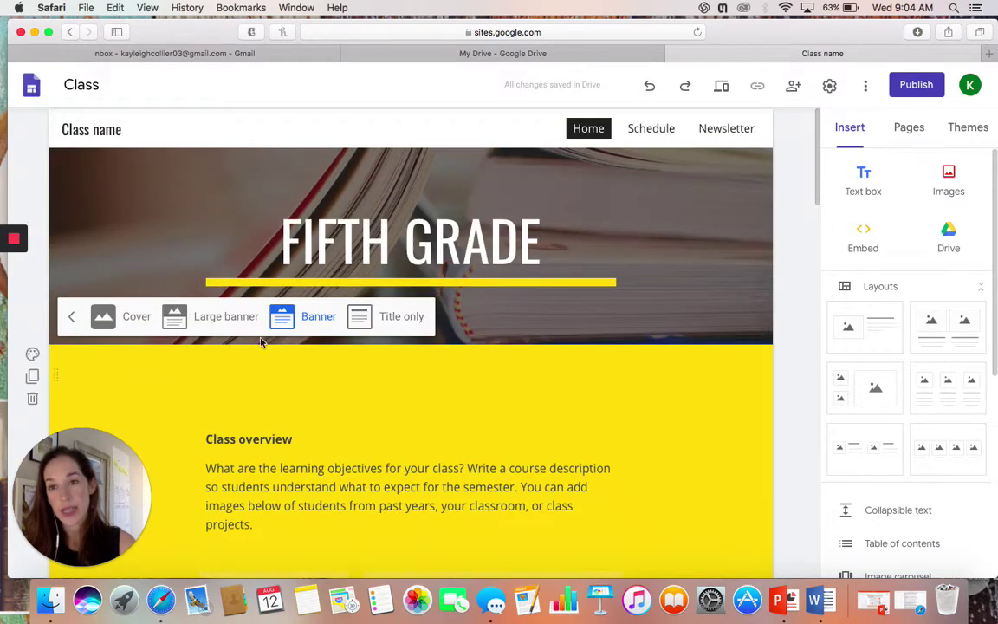
{"action": "left_click", "coordinate": [235, 317]}
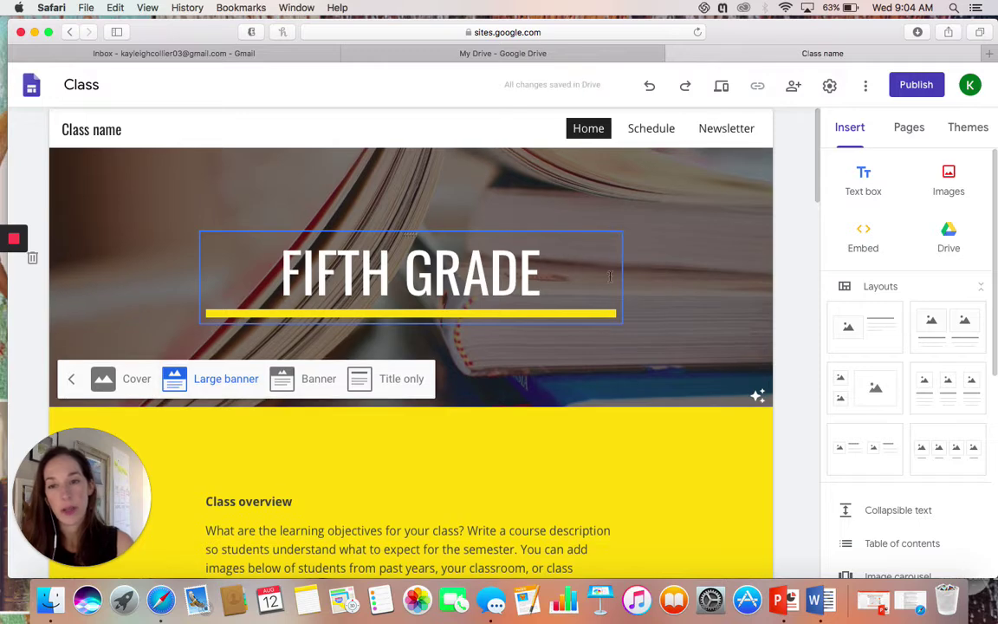
Insert the online differentiation options image from My Drive below the Class overview section and shift it slightly left of the page's center.
{"action": "scroll", "coordinate": [790, 336], "scroll_direction": "down", "scroll_amount": 3}
{"action": "scroll", "coordinate": [790, 337], "scroll_direction": "down", "scroll_amount": 4}
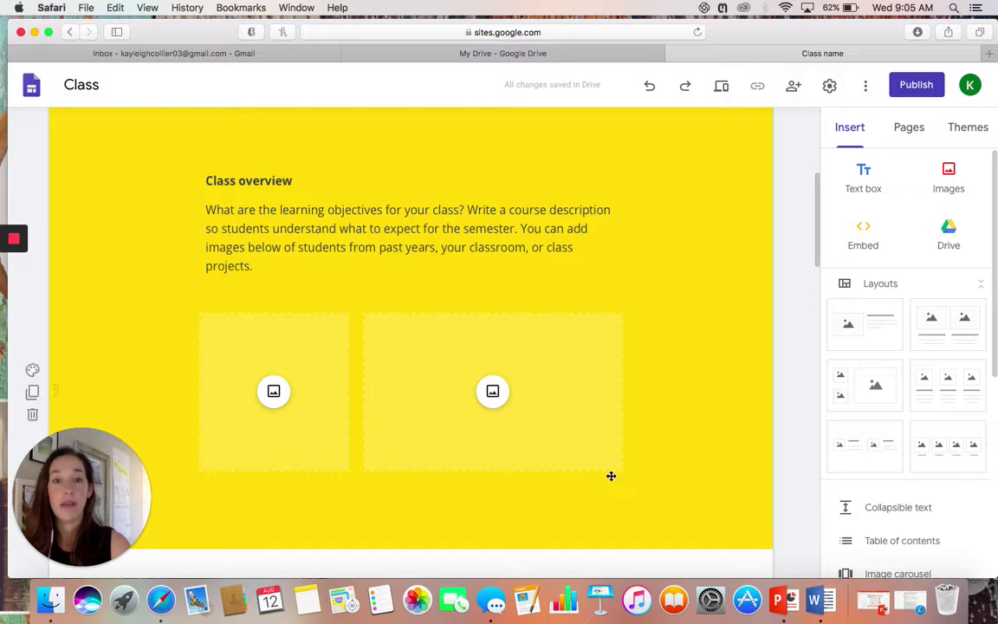
{"action": "scroll", "coordinate": [611, 462], "scroll_direction": "down", "scroll_amount": 1}
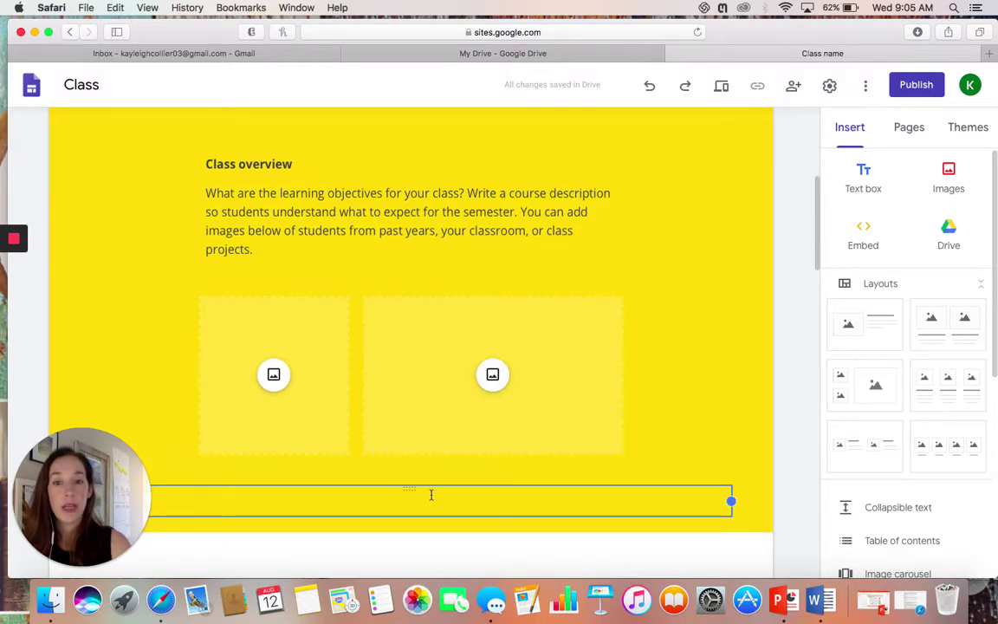
{"action": "left_click", "coordinate": [430, 493]}
{"action": "scroll", "coordinate": [626, 460], "scroll_direction": "down", "scroll_amount": 4}
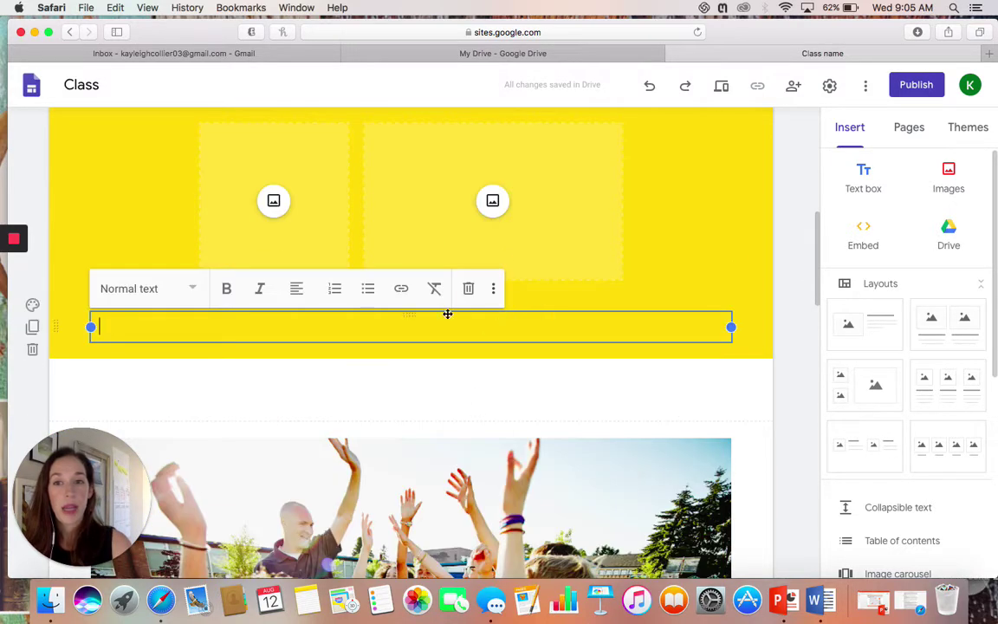
{"action": "left_click", "coordinate": [950, 236]}
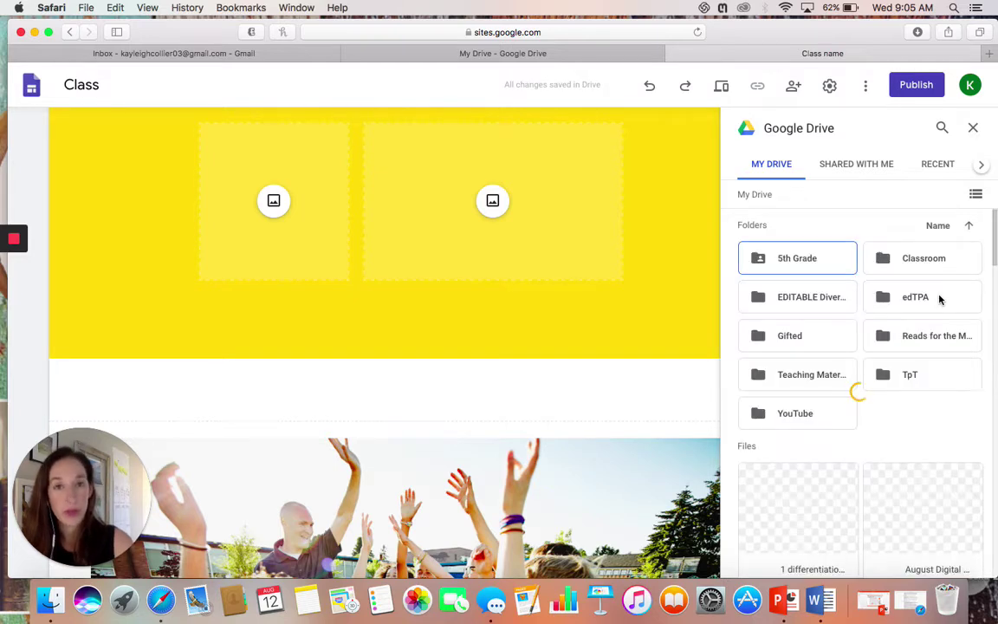
{"action": "scroll", "coordinate": [853, 364], "scroll_direction": "down", "scroll_amount": 2}
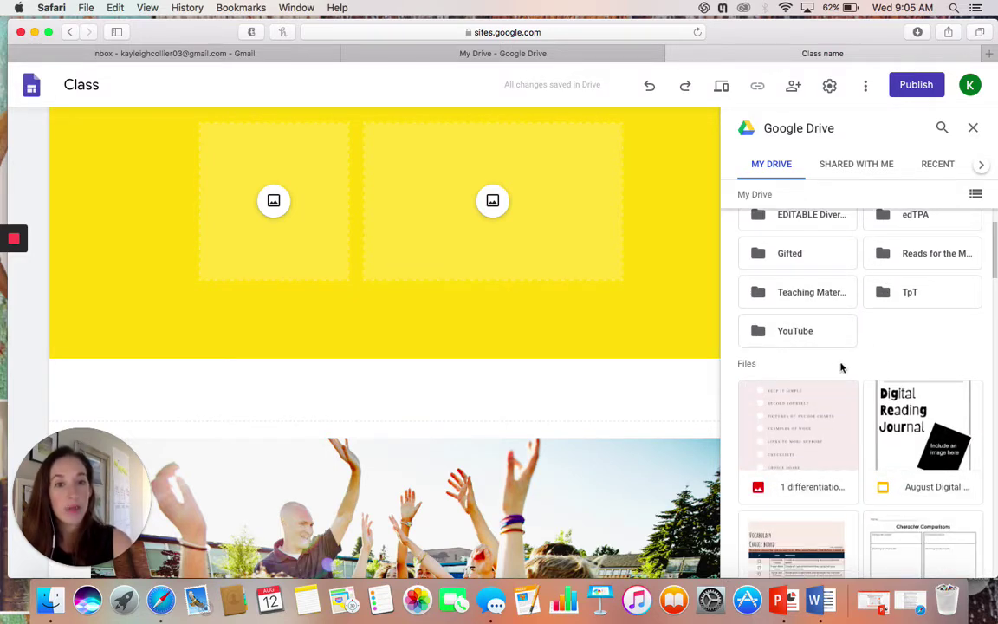
{"action": "left_click", "coordinate": [812, 445]}
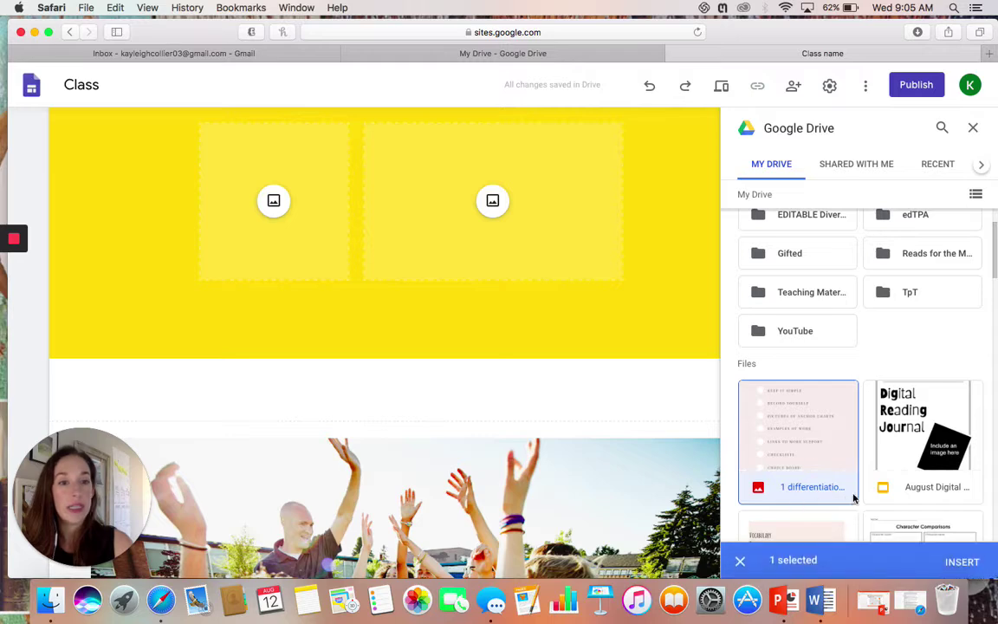
{"action": "left_click", "coordinate": [960, 563]}
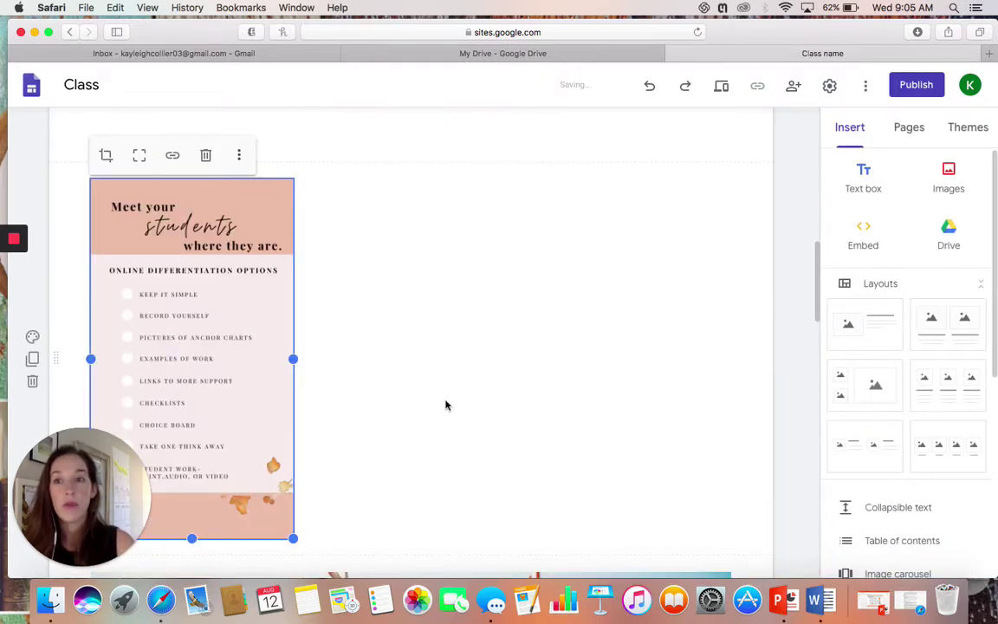
{"action": "left_click_drag", "start_coordinate": [157, 279], "coordinate": [470, 247]}
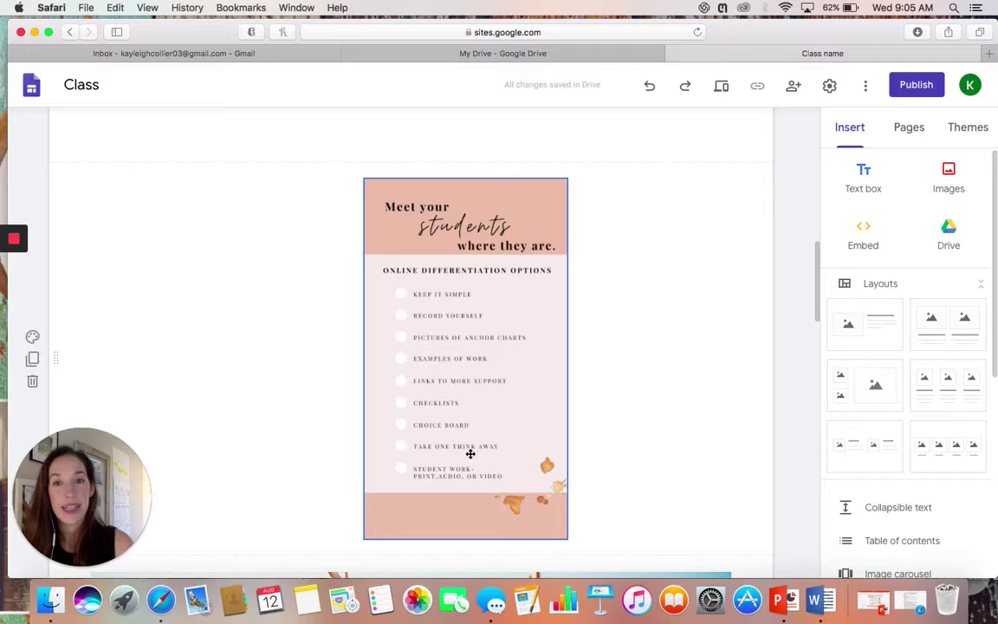
{"action": "left_click_drag", "start_coordinate": [368, 299], "coordinate": [300, 288]}
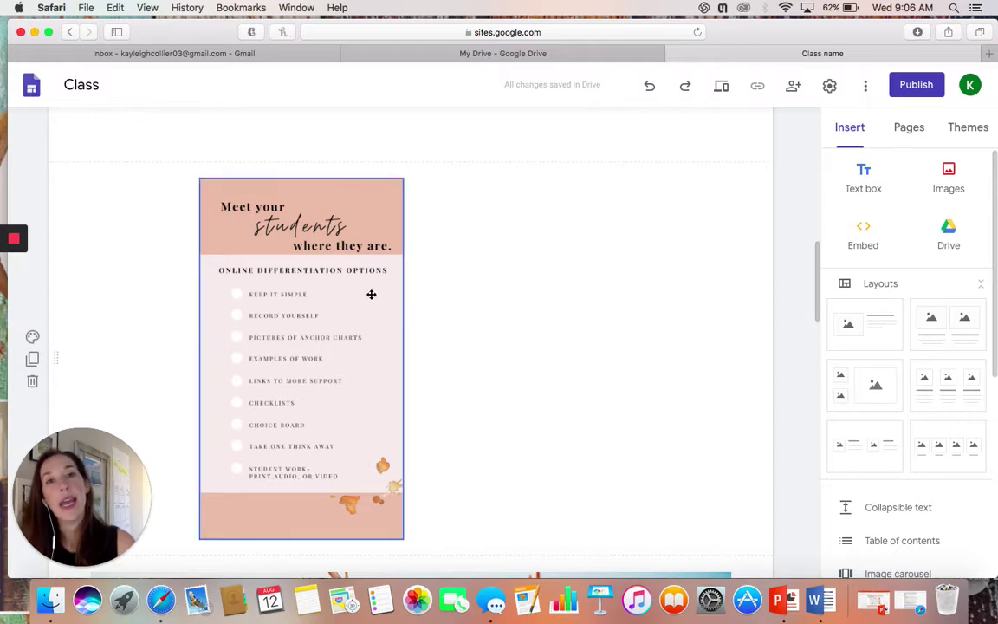
Insert a text box reading "check list for differentiation strategies" below the differentiation options image and style it as a Heading.
{"action": "left_click", "coordinate": [860, 187]}
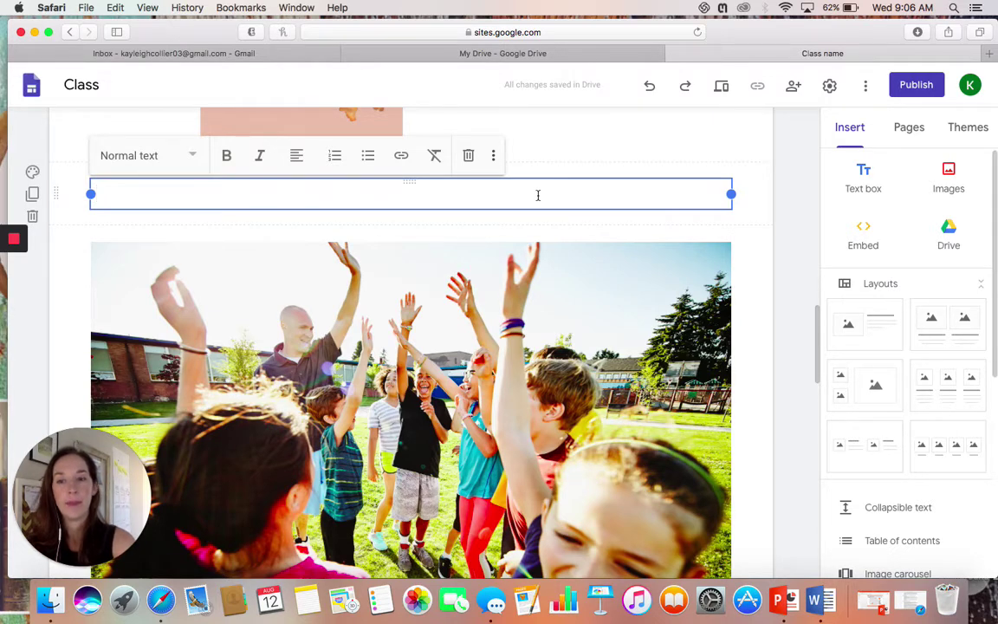
{"action": "type", "text": "check lis"}
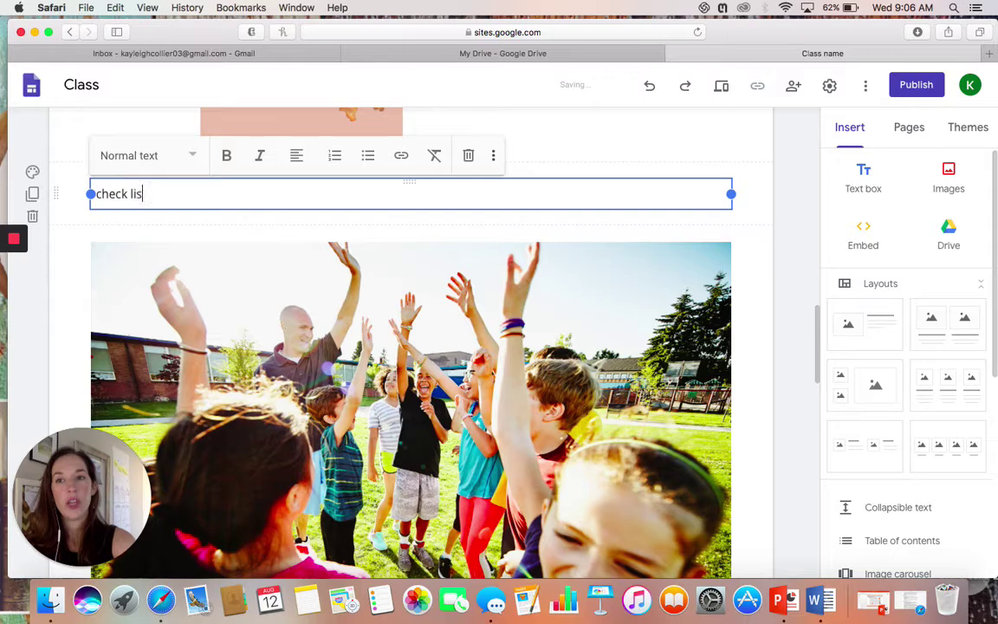
{"action": "type", "text": "t for differentiation st"}
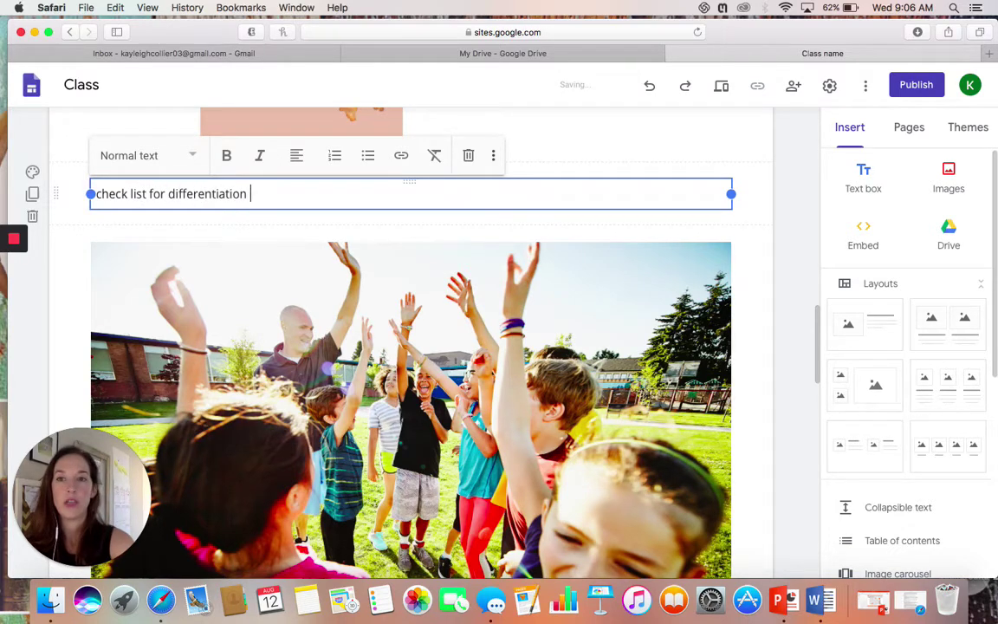
{"action": "key", "text": "BackSpace"}
{"action": "key", "text": "BackSpace"}
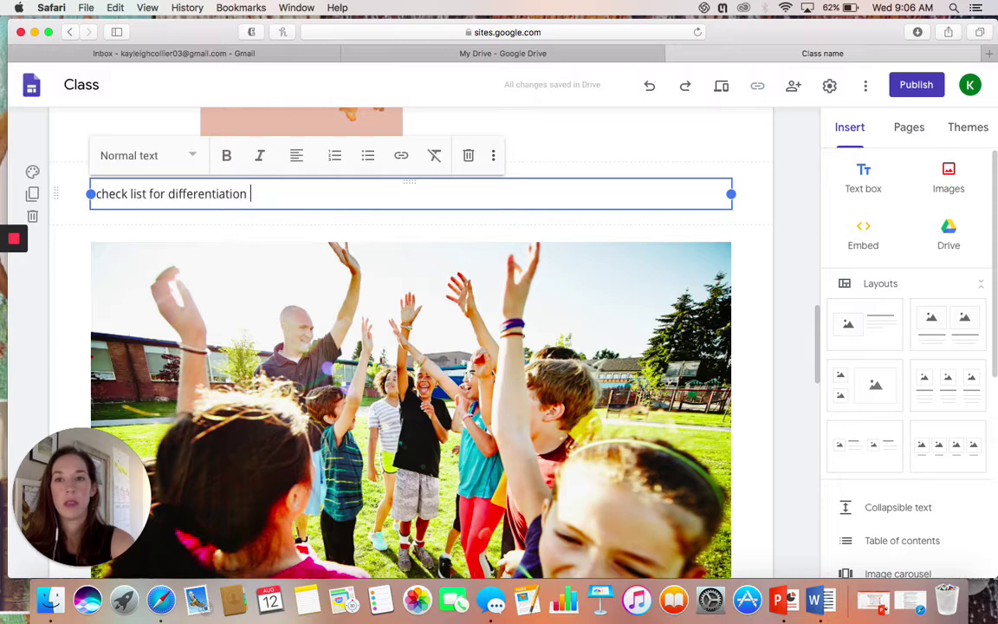
{"action": "type", "text": "strategies"}
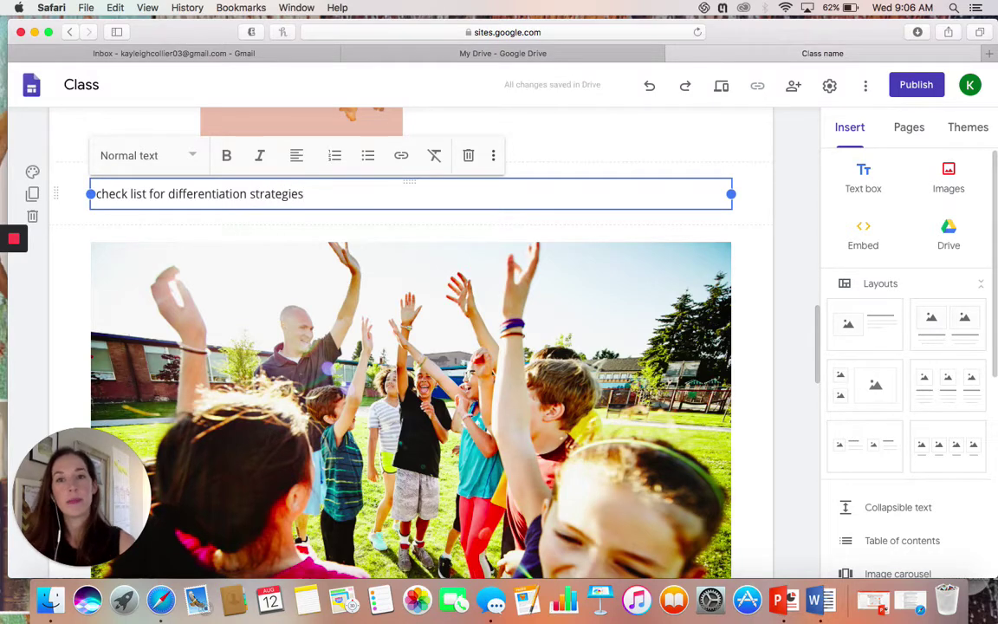
{"action": "left_click", "coordinate": [189, 161]}
{"action": "left_click", "coordinate": [126, 237]}
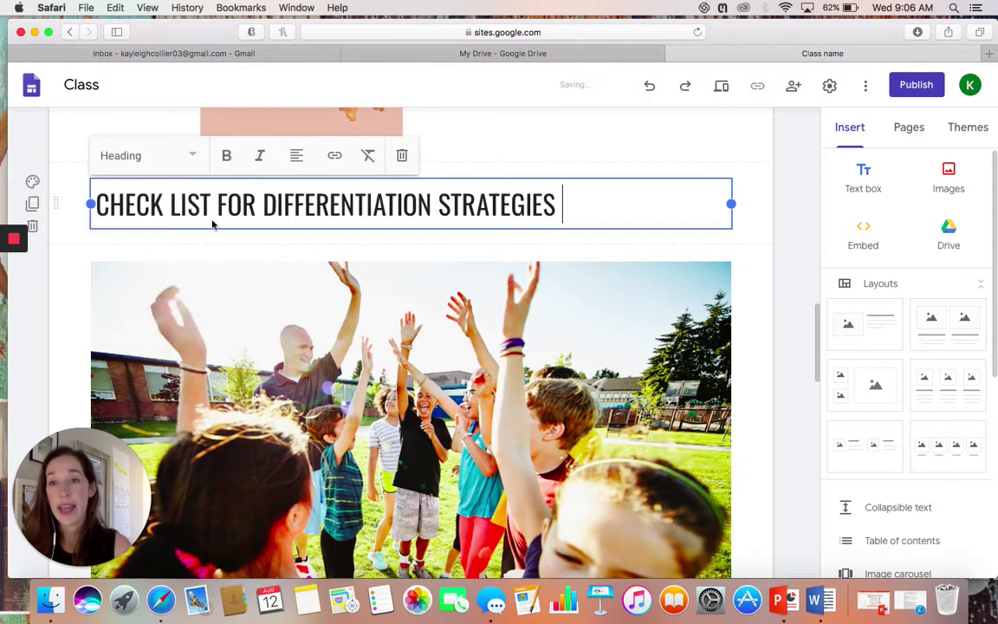
Narrow the checklist heading's text box and place it beside the differentiation options image, level with the image's upper edge.
{"action": "left_click_drag", "start_coordinate": [91, 203], "coordinate": [590, 208]}
{"action": "scroll", "coordinate": [598, 251], "scroll_direction": "up", "scroll_amount": 3}
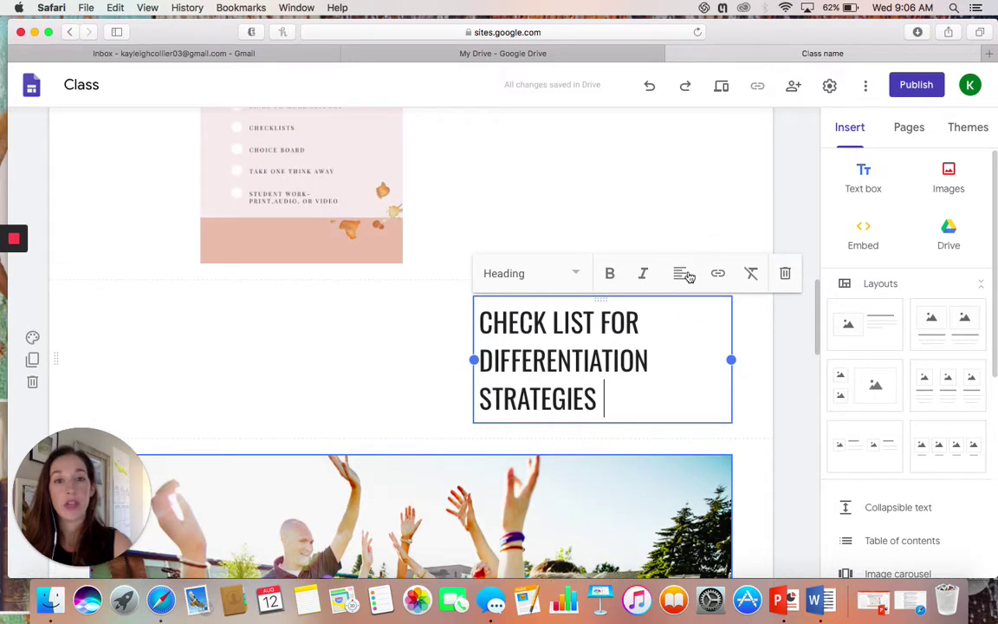
{"action": "left_click", "coordinate": [687, 274]}
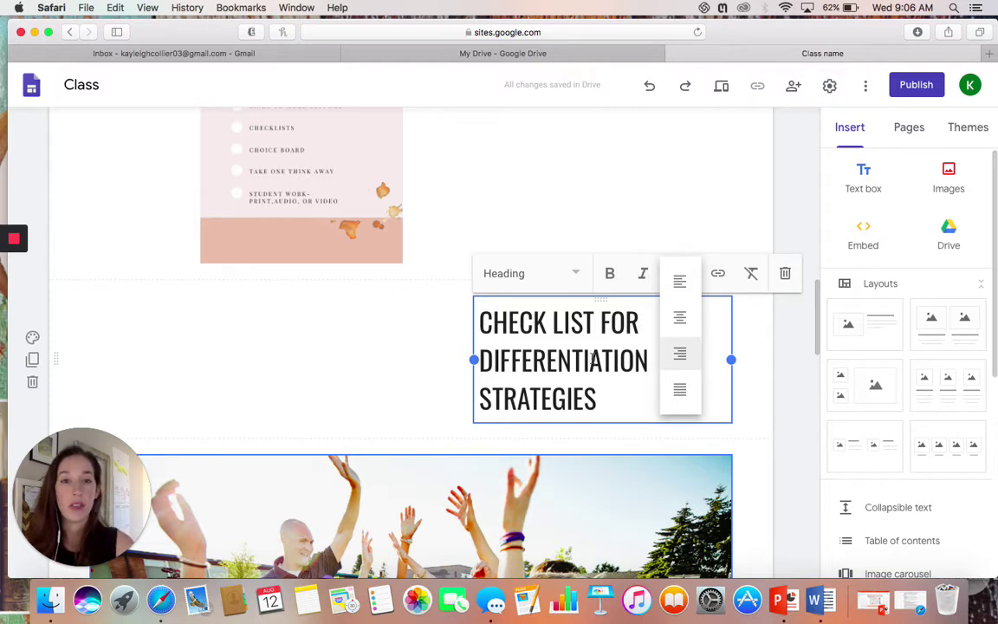
{"action": "left_click", "coordinate": [468, 368]}
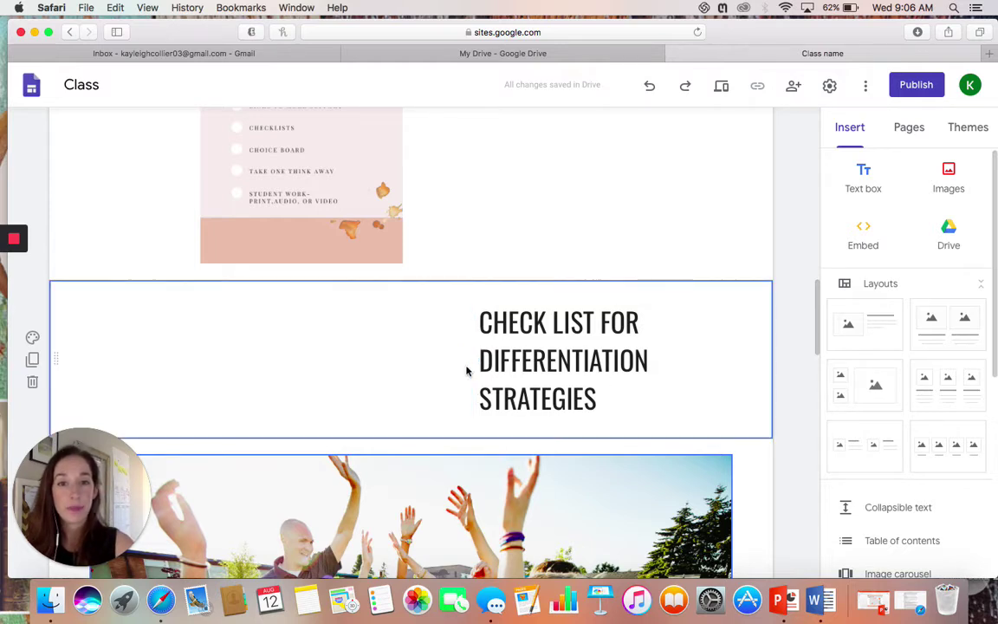
{"action": "left_click_drag", "start_coordinate": [602, 299], "coordinate": [590, 233]}
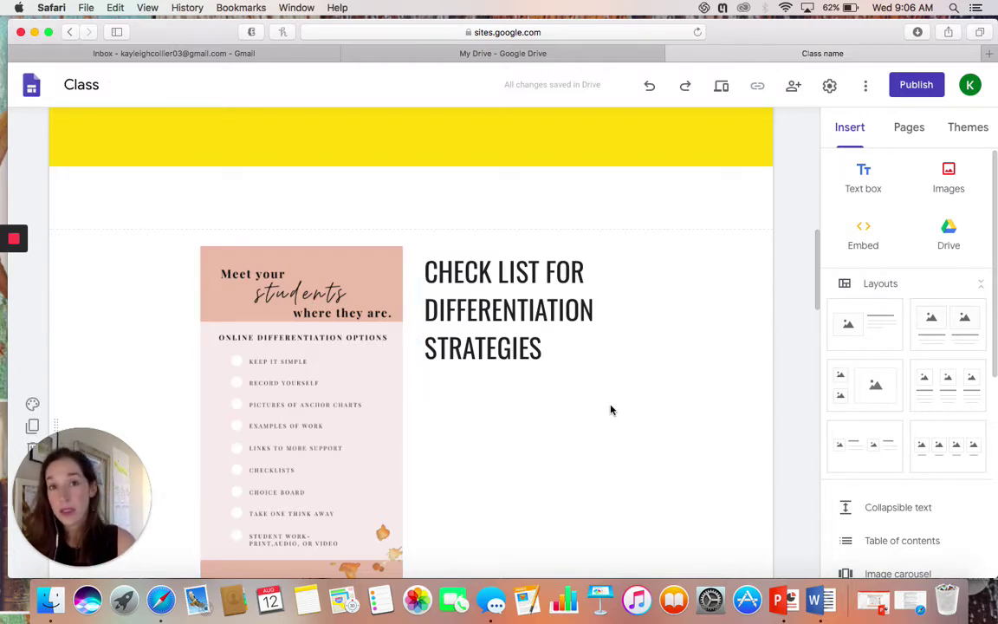
Delete the class photo and its caption below the differentiation options section.
{"action": "scroll", "coordinate": [611, 410], "scroll_direction": "up", "scroll_amount": 2}
{"action": "scroll", "coordinate": [612, 409], "scroll_direction": "down", "scroll_amount": 5}
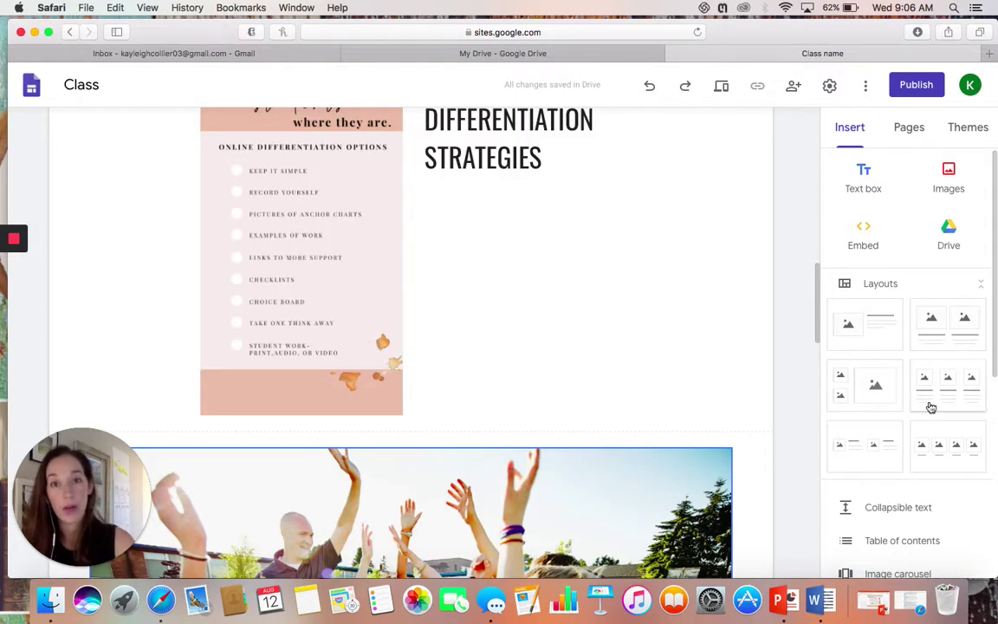
{"action": "scroll", "coordinate": [629, 451], "scroll_direction": "down", "scroll_amount": 2}
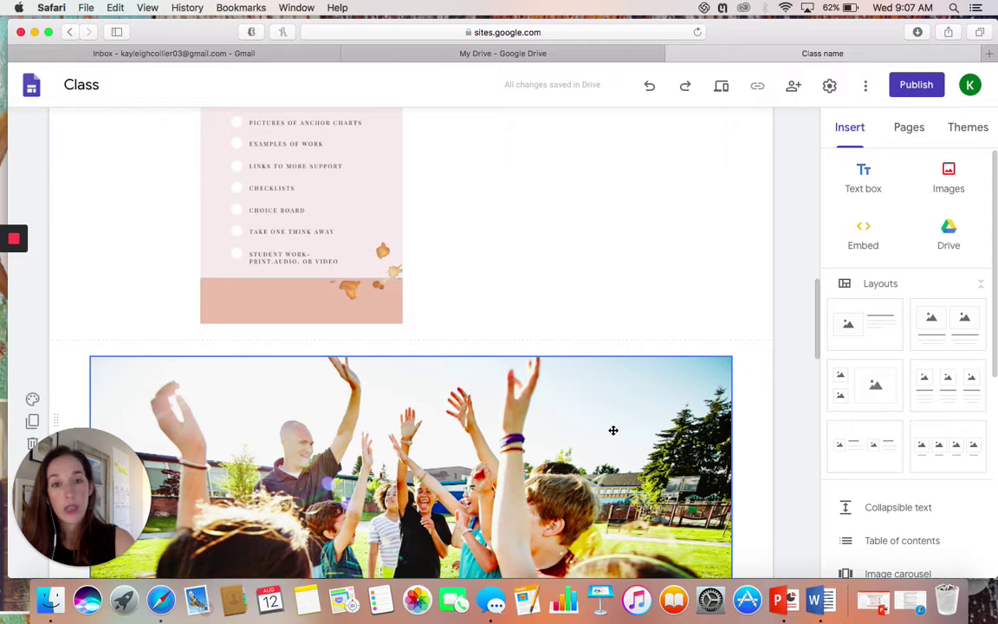
{"action": "left_click_drag", "start_coordinate": [604, 446], "coordinate": [609, 395]}
{"action": "scroll", "coordinate": [609, 395], "scroll_direction": "down", "scroll_amount": 5}
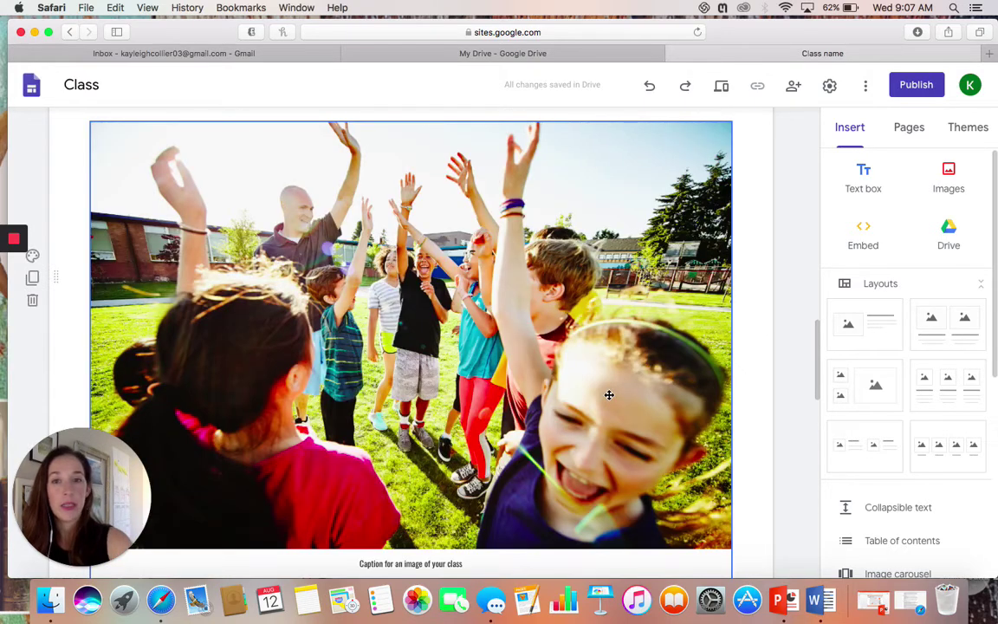
{"action": "scroll", "coordinate": [609, 396], "scroll_direction": "up", "scroll_amount": 6}
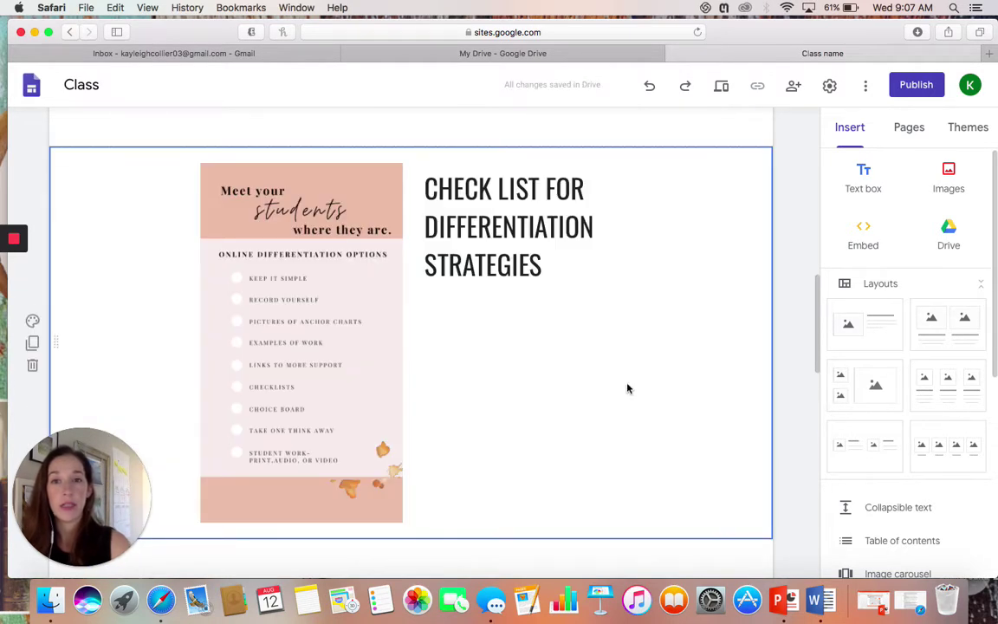
{"action": "scroll", "coordinate": [626, 394], "scroll_direction": "down", "scroll_amount": 5}
Add the layout with two side-by-side image placeholders and captions at the end of the home page, below the Resources section.
{"action": "left_click", "coordinate": [495, 348]}
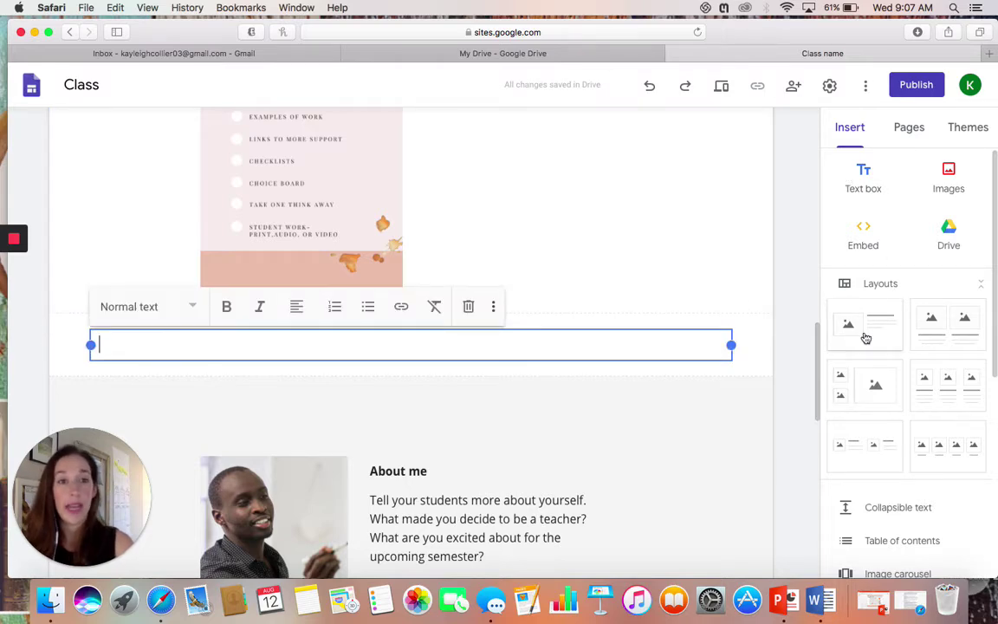
{"action": "left_click", "coordinate": [940, 332]}
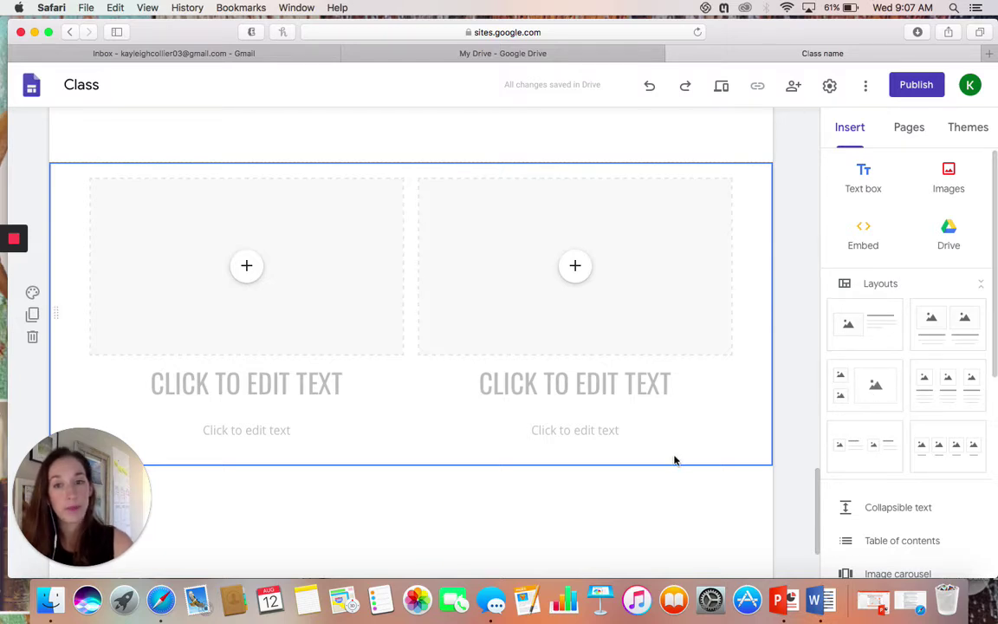
{"action": "scroll", "coordinate": [676, 455], "scroll_direction": "up", "scroll_amount": 2}
{"action": "scroll", "coordinate": [677, 453], "scroll_direction": "up", "scroll_amount": 4}
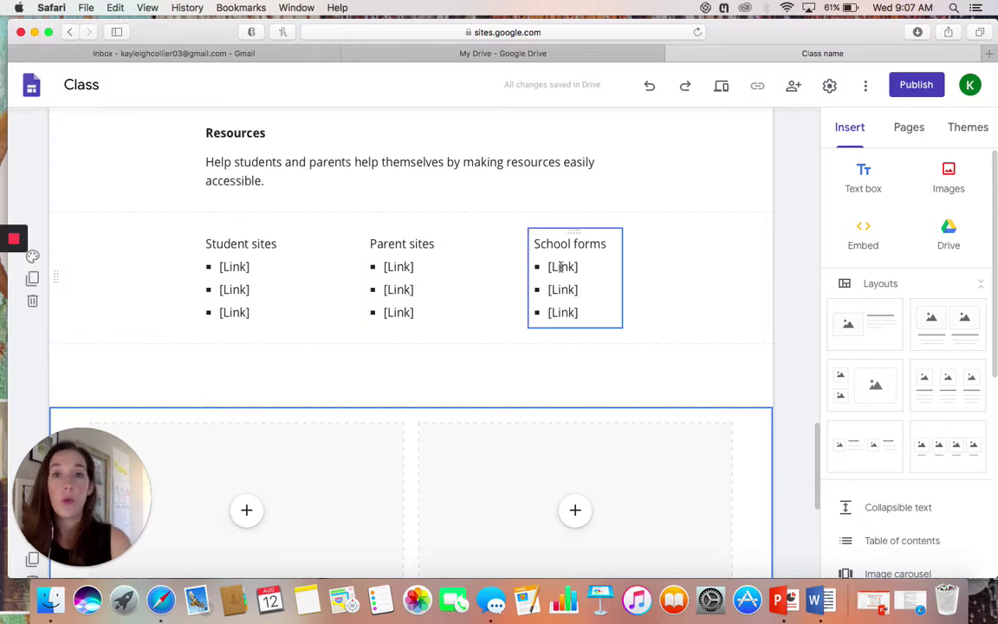
Insert a collapsible text group below the two-image layout and give it the heading "504 PLAN".
{"action": "scroll", "coordinate": [689, 343], "scroll_direction": "down", "scroll_amount": 5}
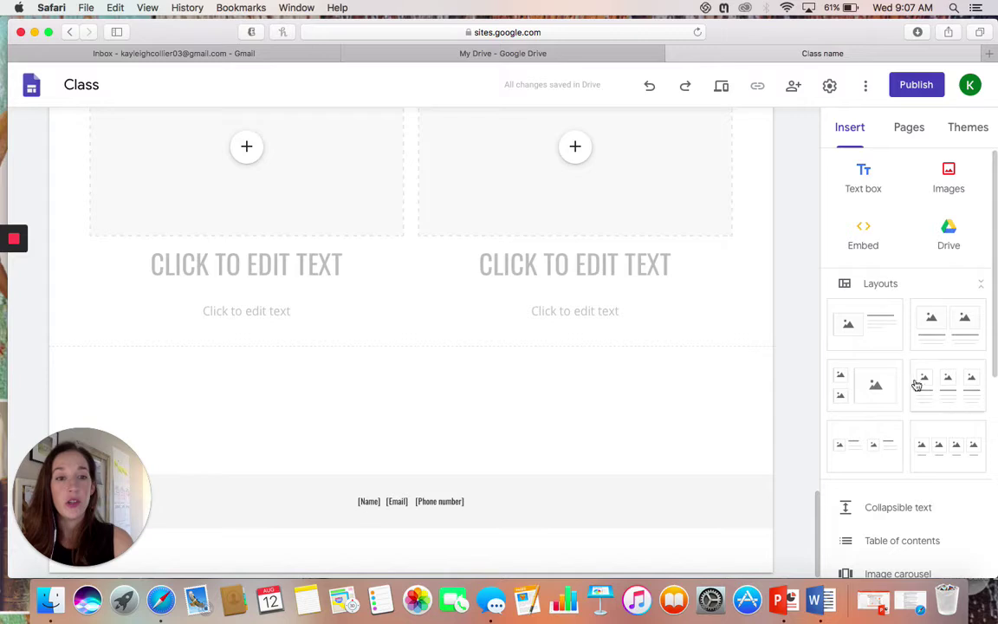
{"action": "scroll", "coordinate": [917, 424], "scroll_direction": "down", "scroll_amount": 4}
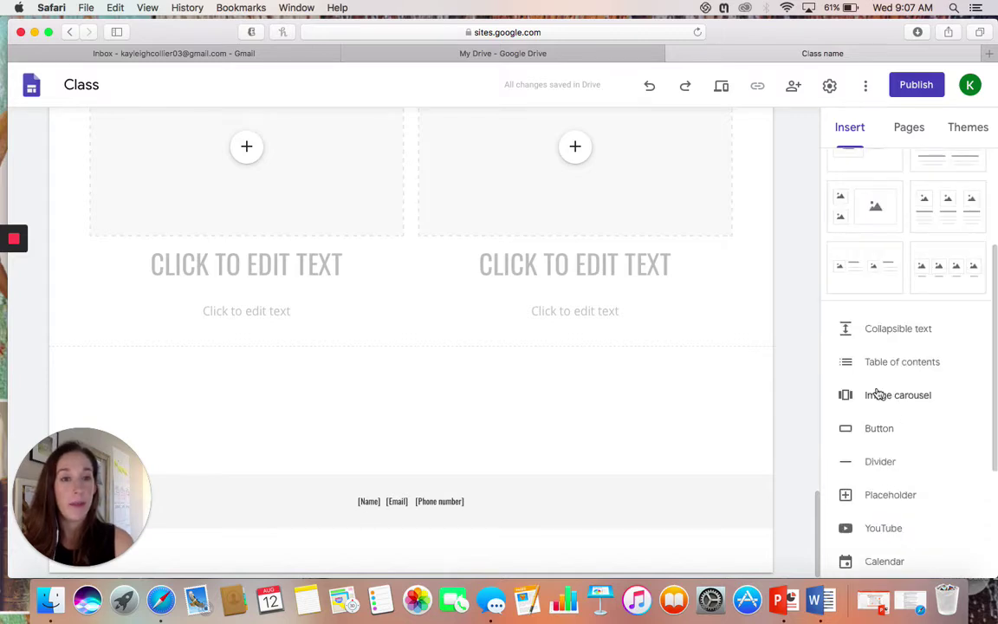
{"action": "scroll", "coordinate": [892, 390], "scroll_direction": "down", "scroll_amount": 2}
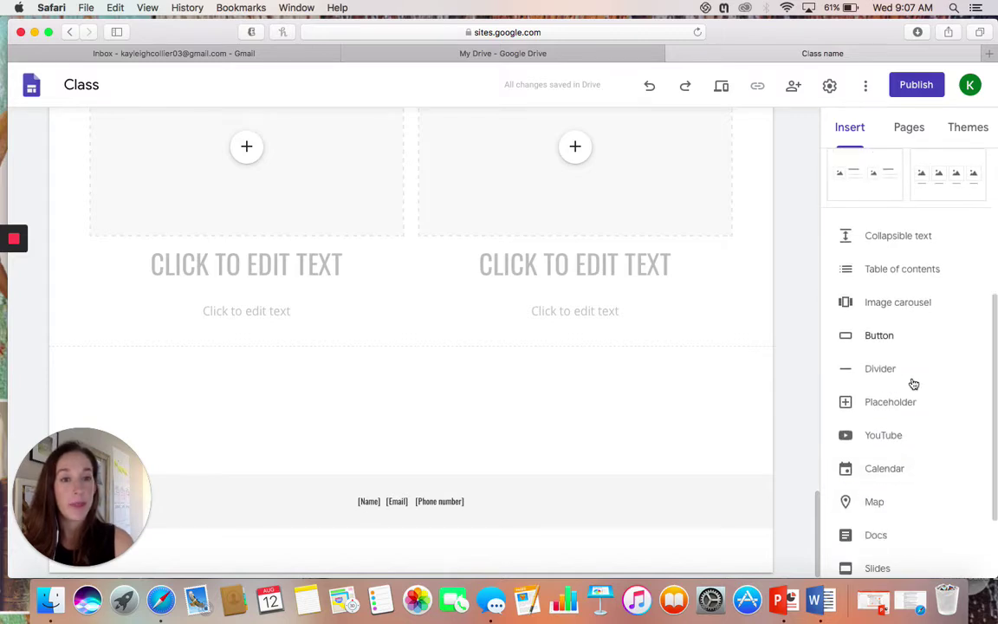
{"action": "left_click", "coordinate": [902, 237]}
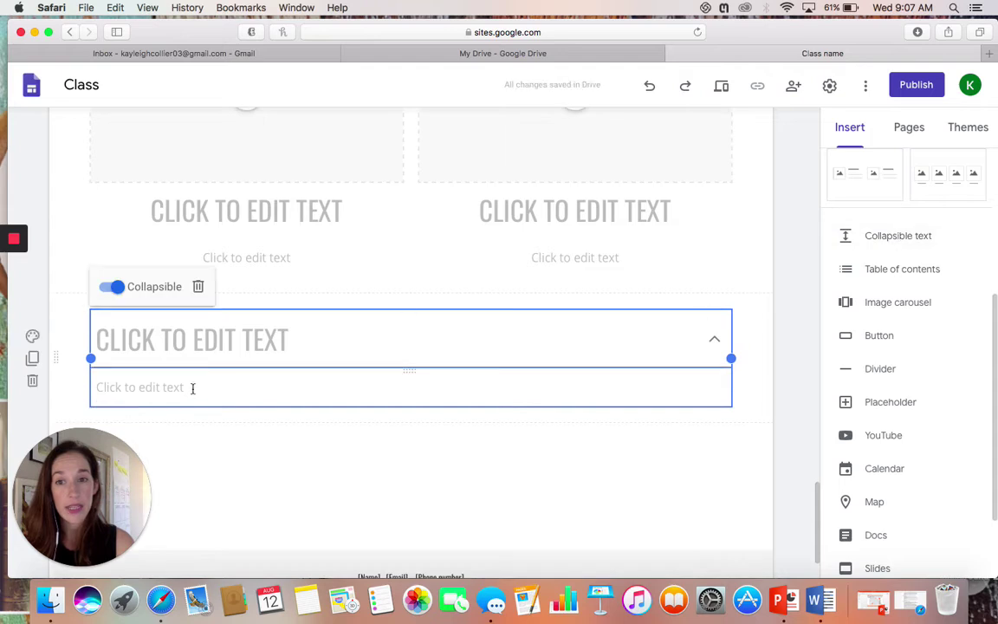
{"action": "left_click", "coordinate": [329, 350]}
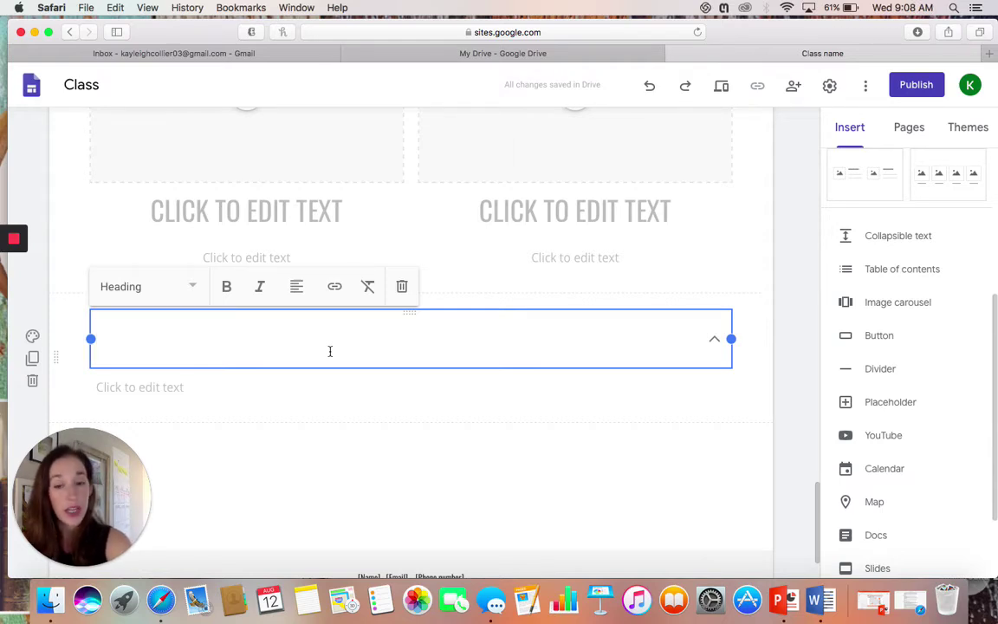
{"action": "type", "text": "50"}
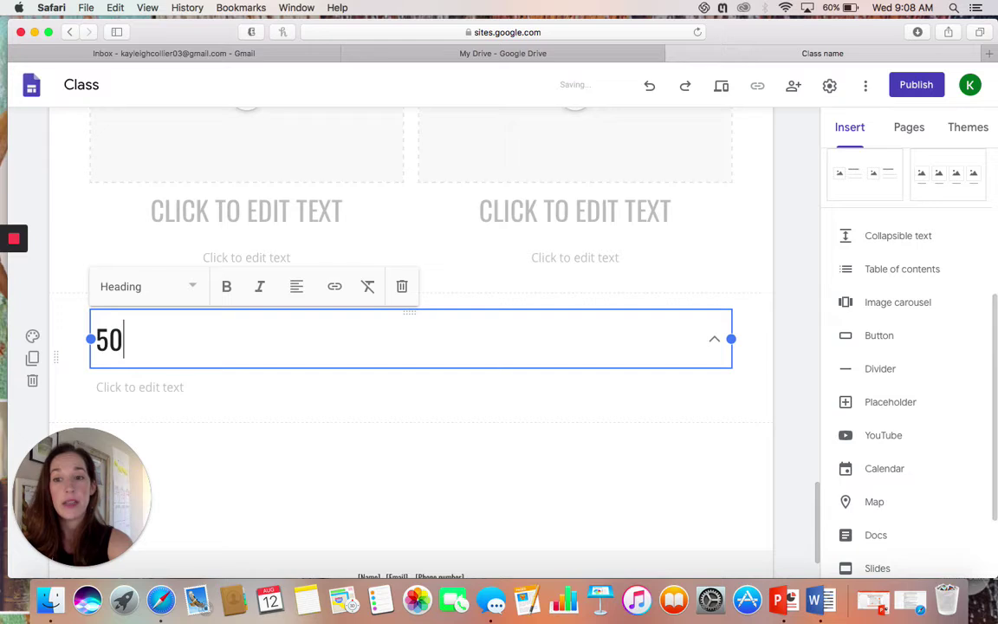
{"action": "type", "text": "4 "}
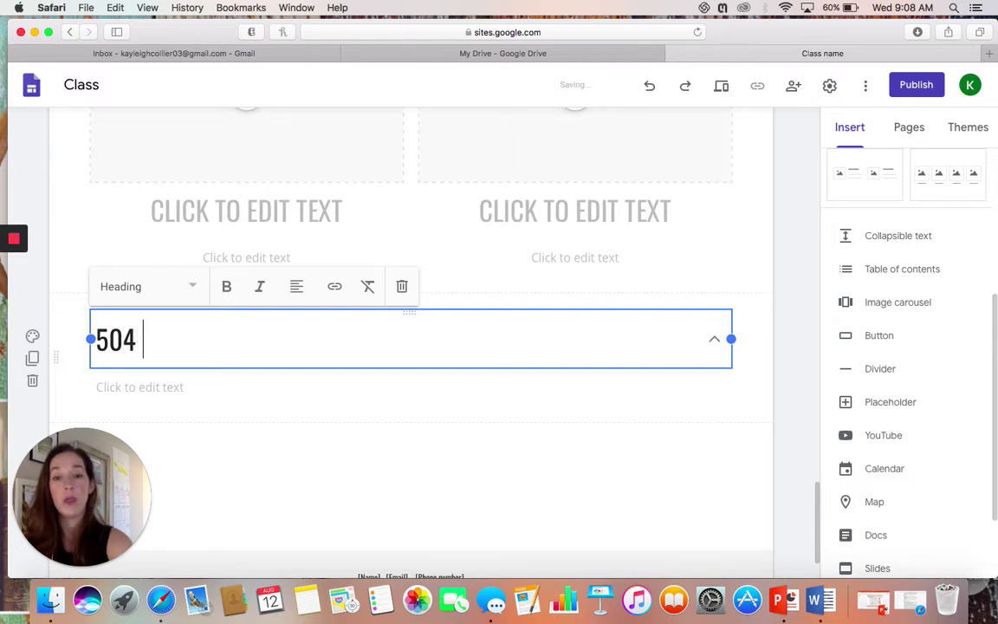
{"action": "type", "text": "PLAN"}
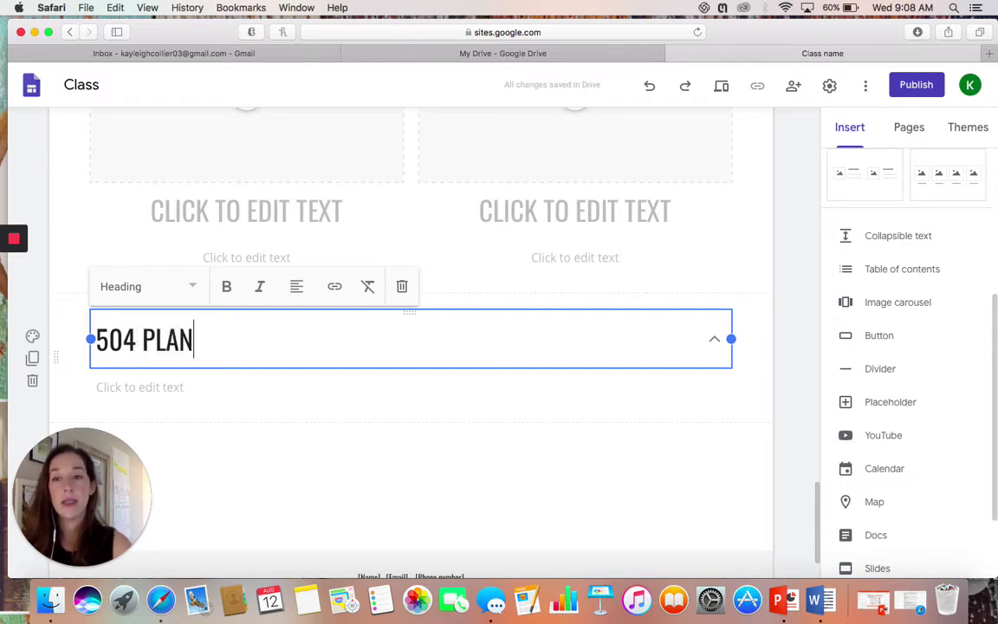
Test the "504 PLAN" group by collapsing it and expanding it again.
{"action": "left_click", "coordinate": [483, 394]}
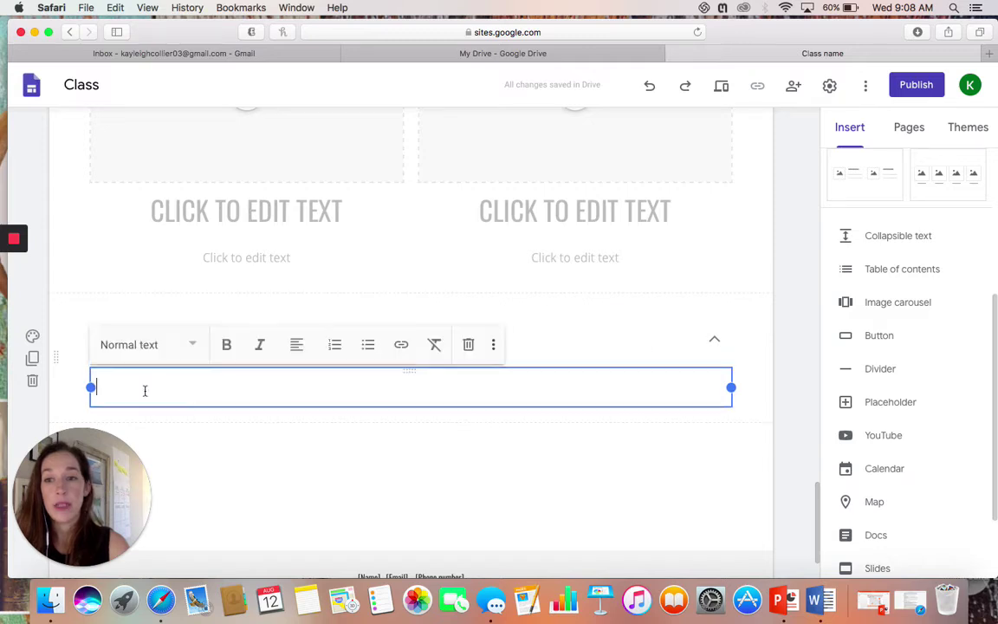
{"action": "left_click", "coordinate": [570, 462]}
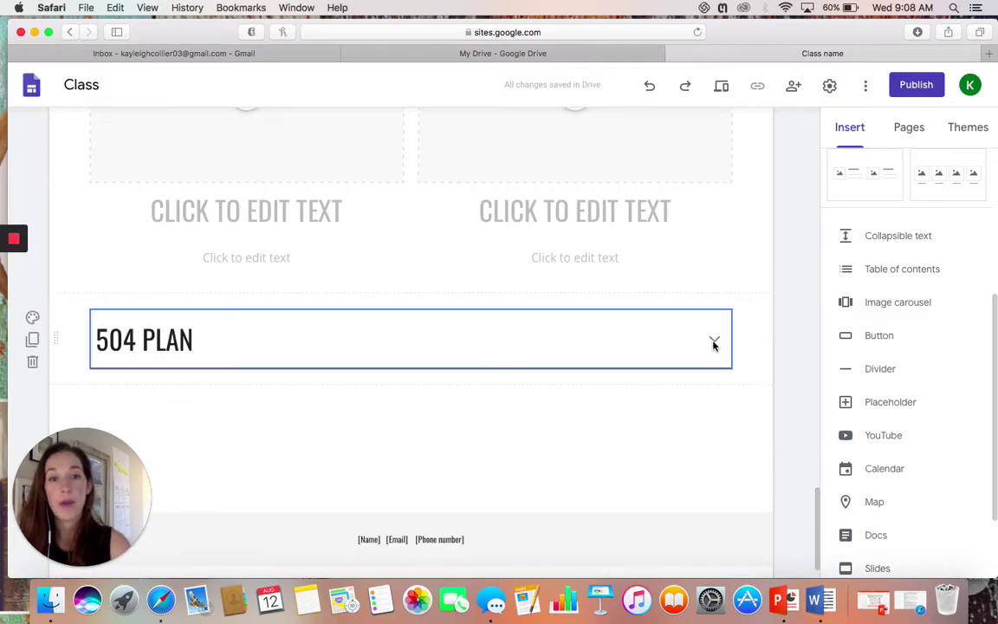
{"action": "left_click", "coordinate": [713, 342]}
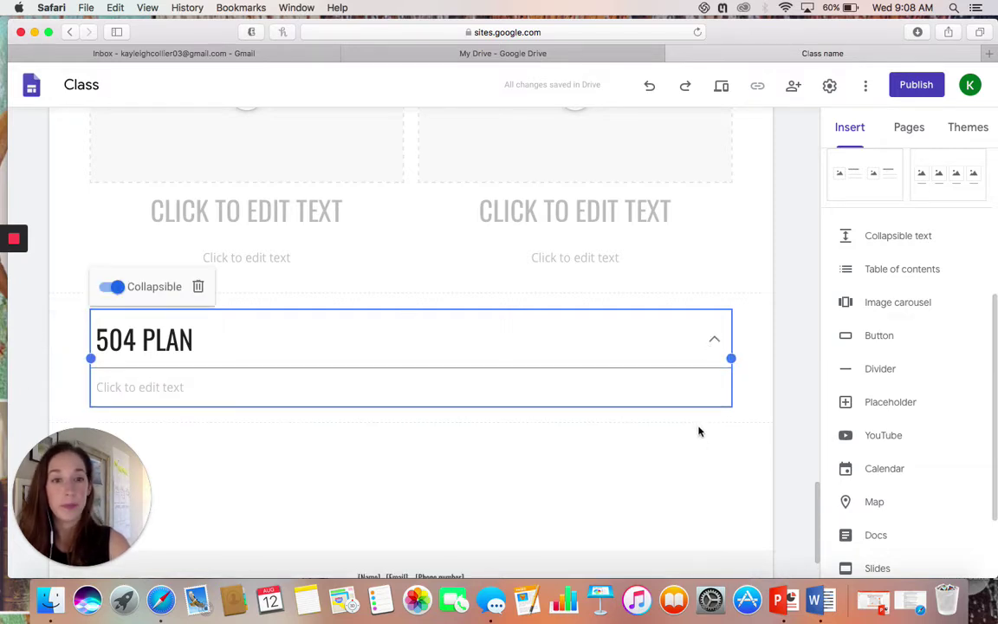
{"action": "scroll", "coordinate": [699, 430], "scroll_direction": "down", "scroll_amount": 1}
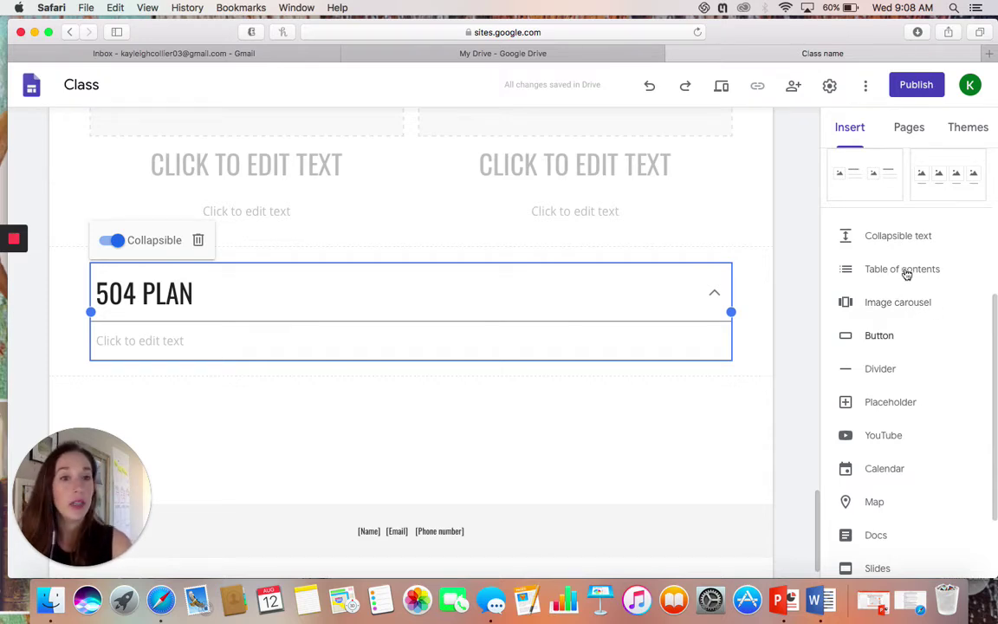
{"action": "scroll", "coordinate": [929, 399], "scroll_direction": "down", "scroll_amount": 2}
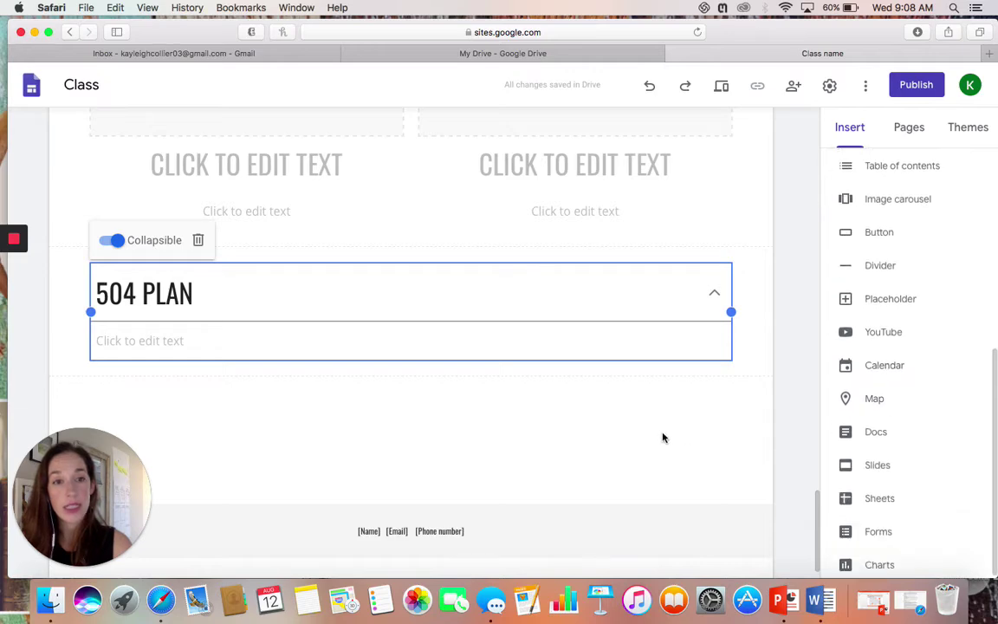
{"action": "left_click", "coordinate": [684, 401]}
{"action": "left_click", "coordinate": [875, 234]}
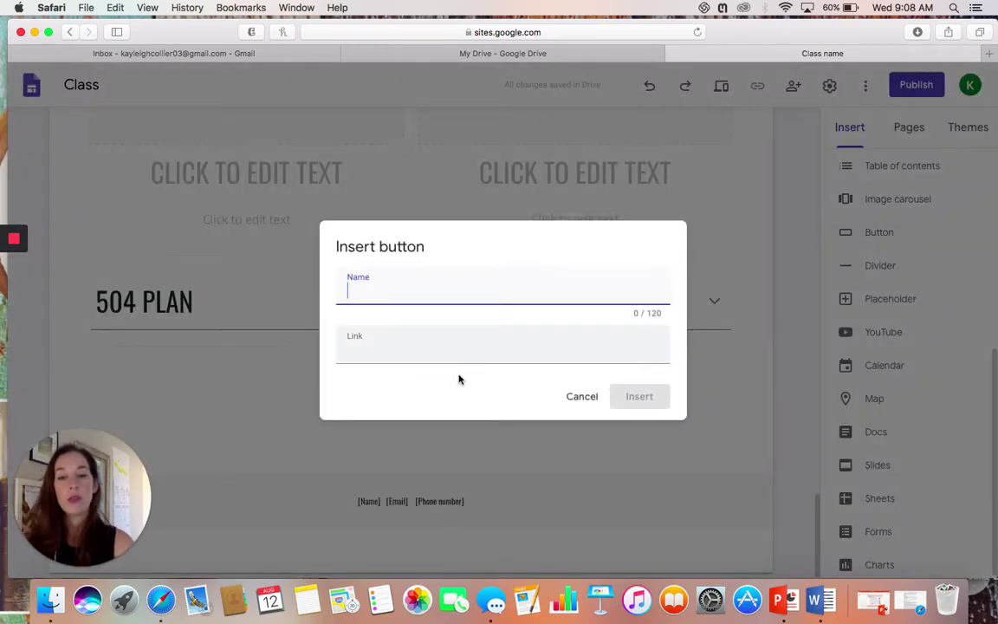
{"action": "type", "text": "Social "}
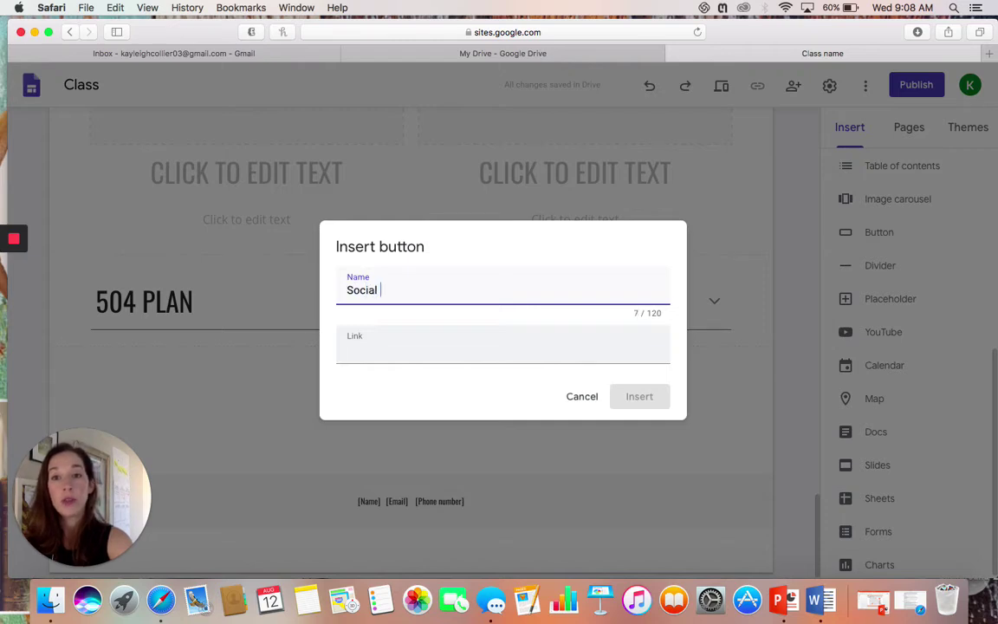
{"action": "type", "text": "Media"}
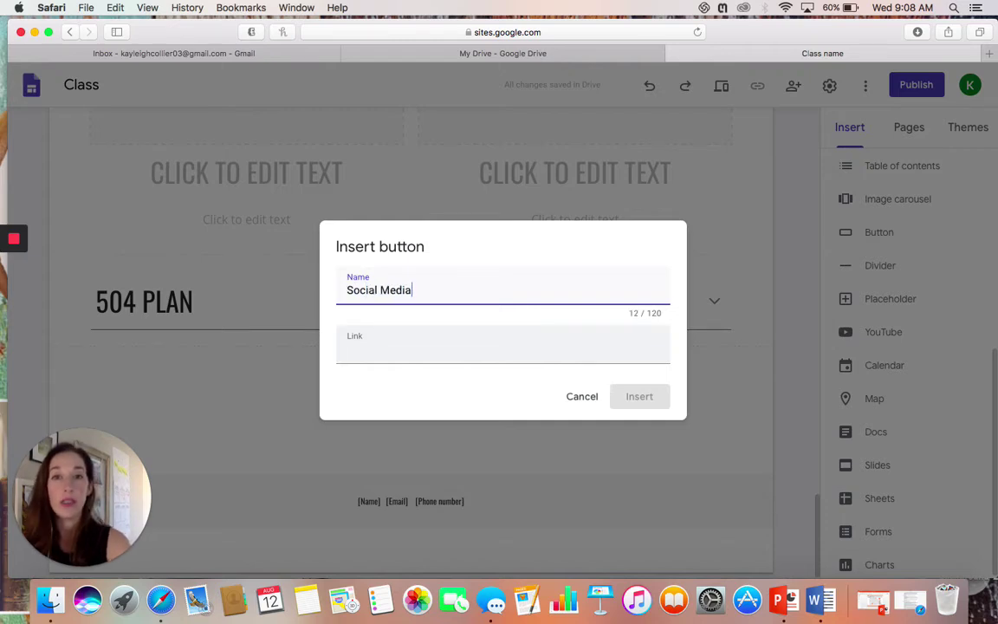
{"action": "left_click", "coordinate": [390, 351]}
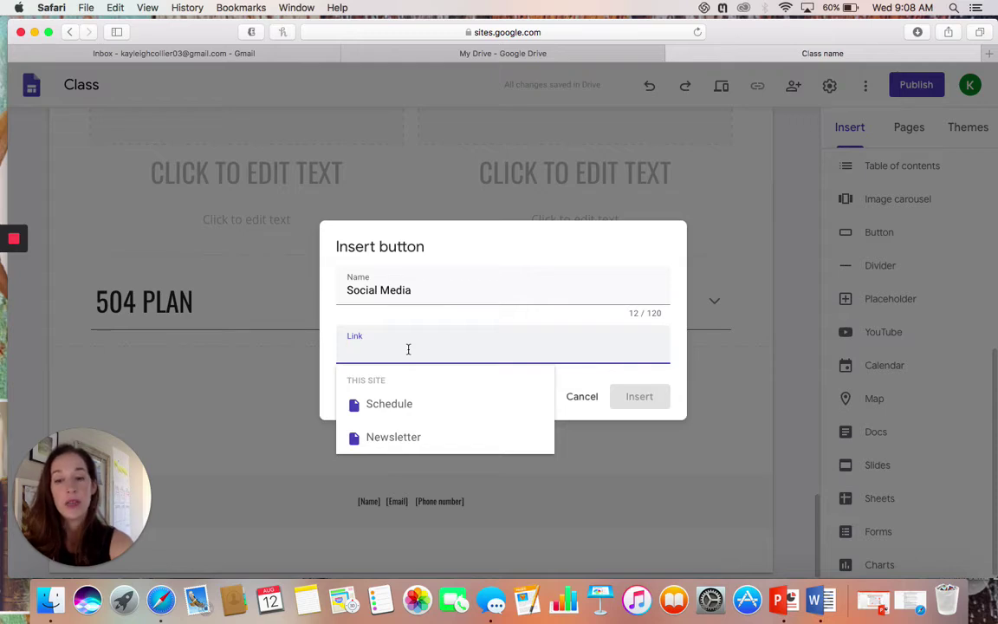
{"action": "type", "text": "www.inst"}
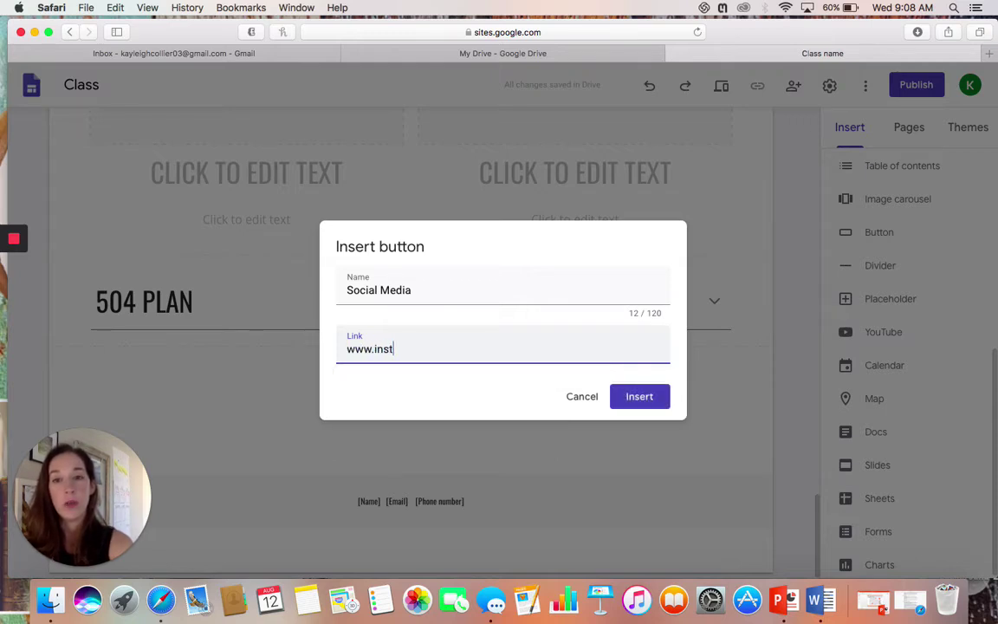
{"action": "type", "text": "agram.com"}
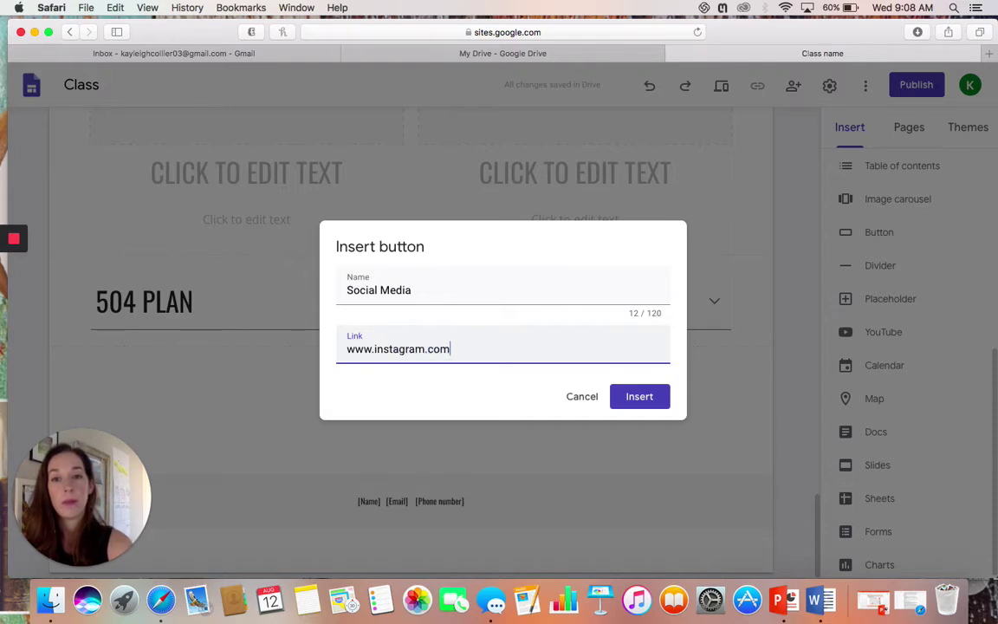
{"action": "left_click", "coordinate": [638, 401]}
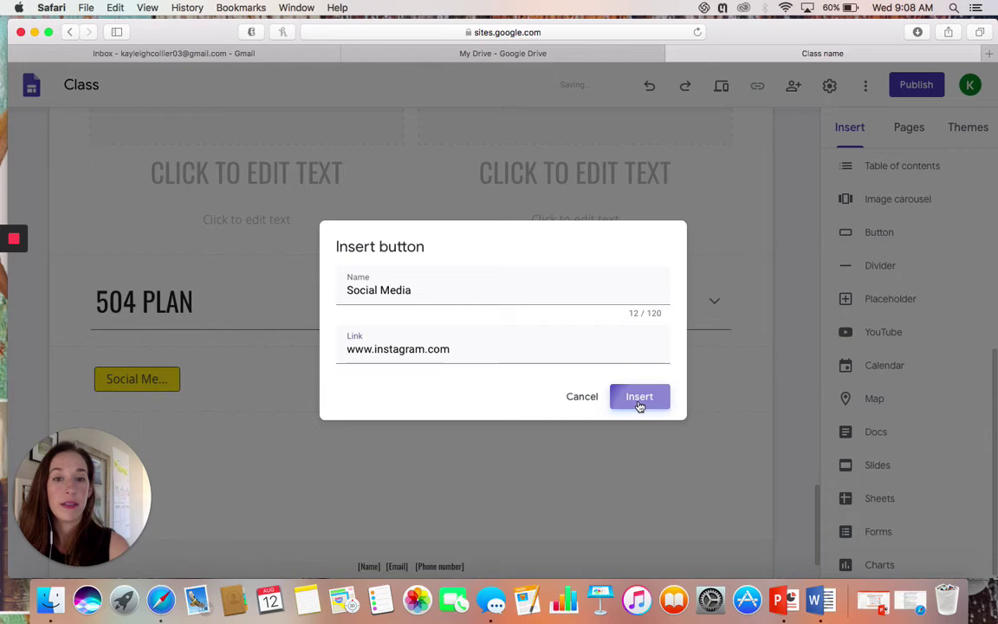
{"action": "left_click_drag", "start_coordinate": [186, 314], "coordinate": [292, 317]}
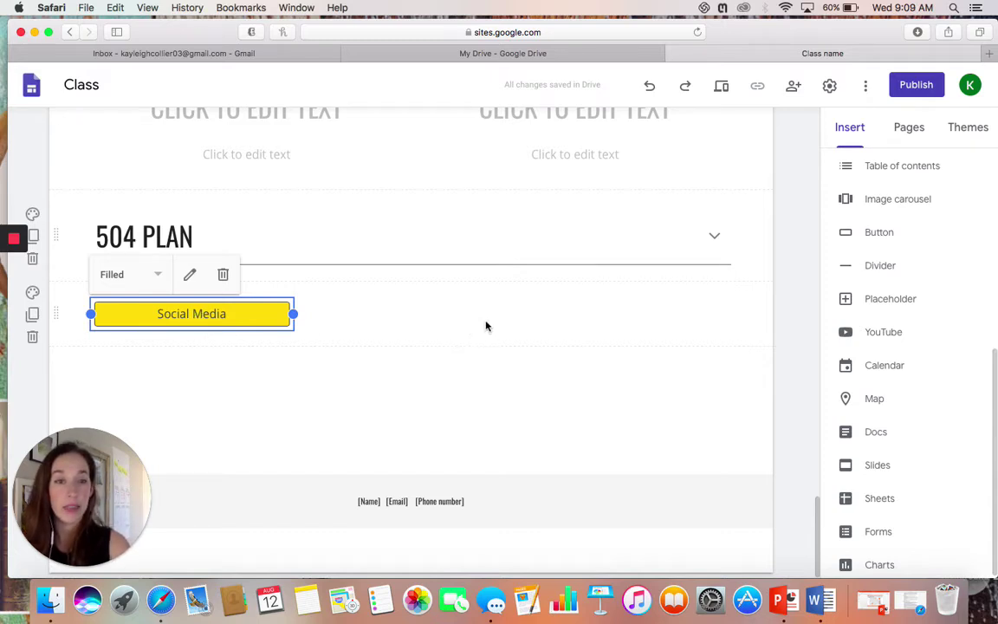
Add a new page named "Parent Resources" to the site.
{"action": "scroll", "coordinate": [918, 403], "scroll_direction": "down", "scroll_amount": 1}
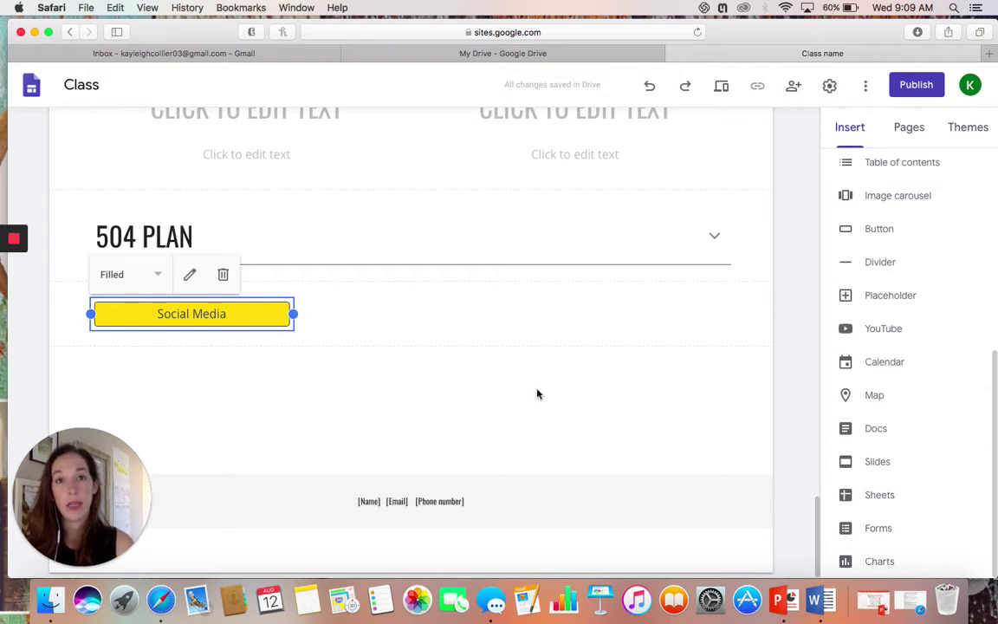
{"action": "scroll", "coordinate": [912, 418], "scroll_direction": "up", "scroll_amount": 5}
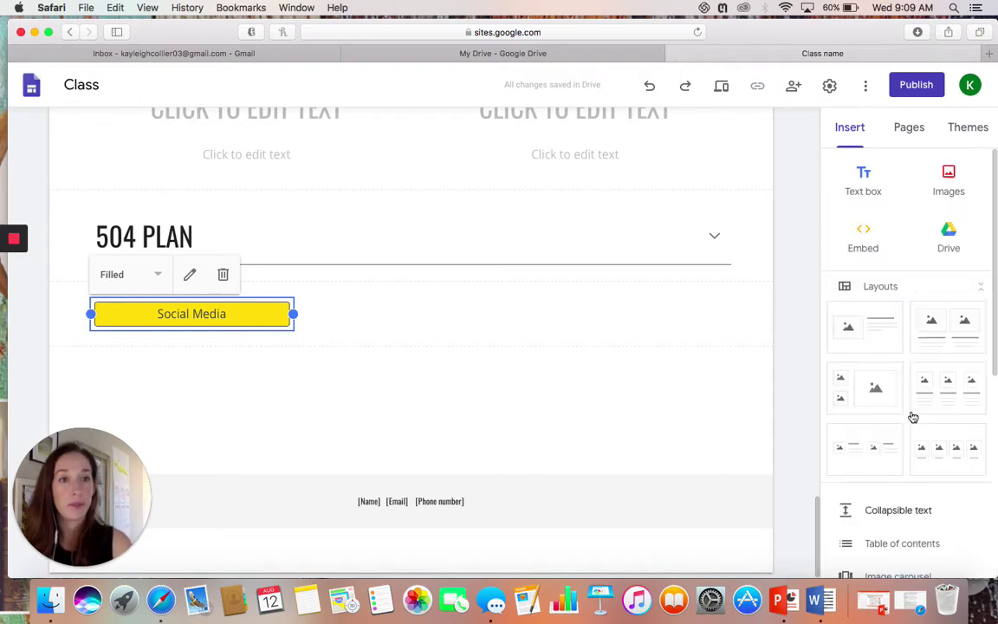
{"action": "scroll", "coordinate": [716, 344], "scroll_direction": "up", "scroll_amount": 5}
{"action": "scroll", "coordinate": [717, 346], "scroll_direction": "up", "scroll_amount": 15}
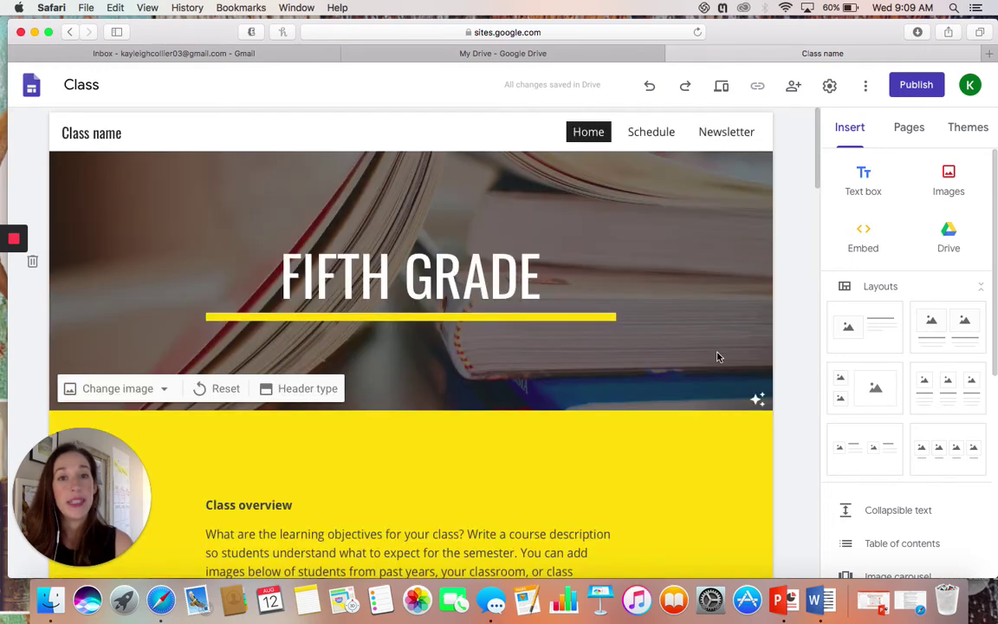
{"action": "left_click", "coordinate": [904, 129]}
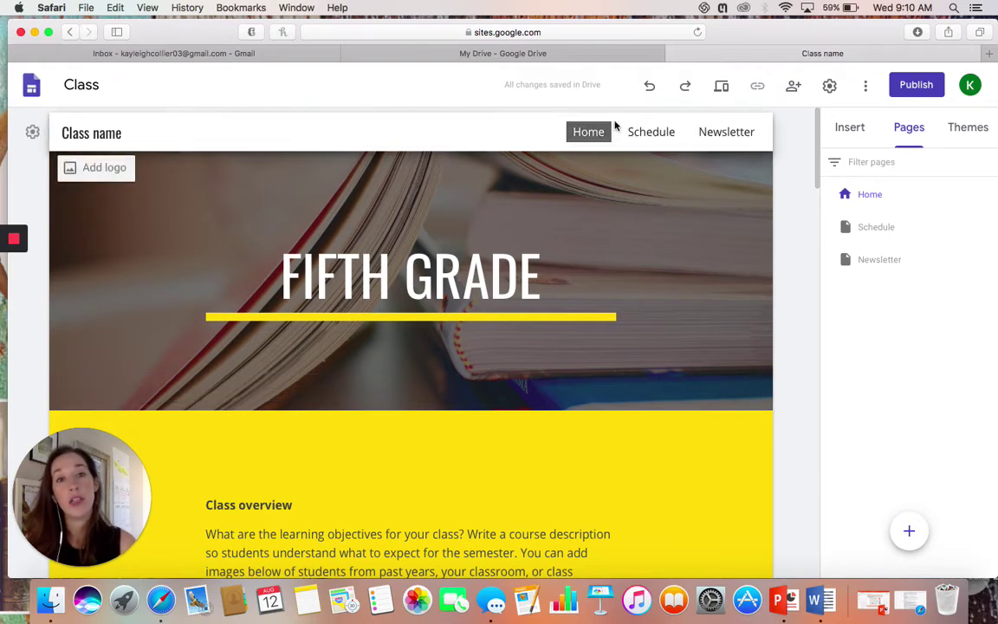
{"action": "left_click", "coordinate": [909, 530]}
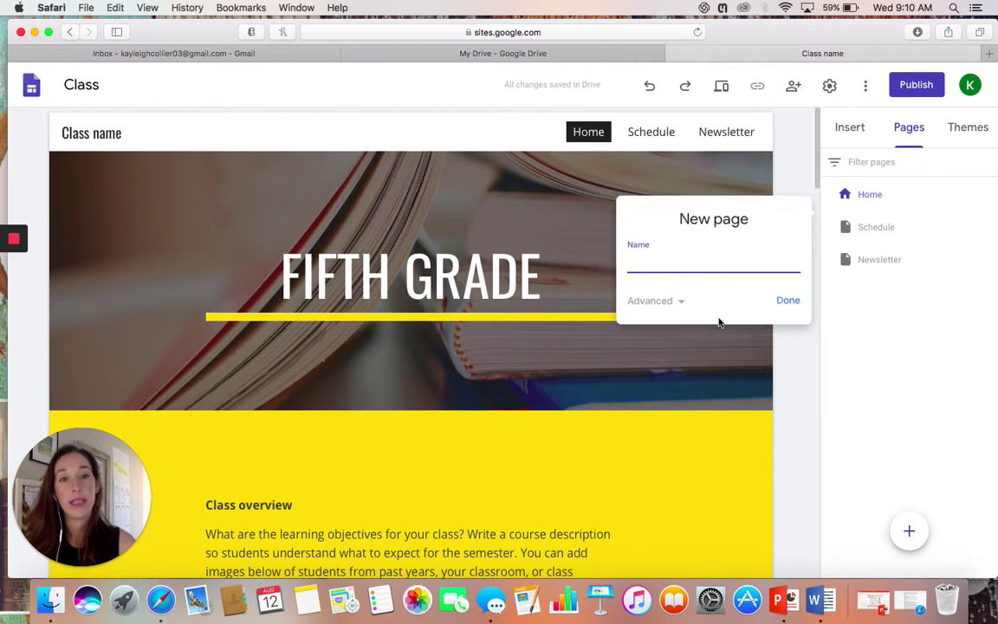
{"action": "type", "text": "Parent Resources"}
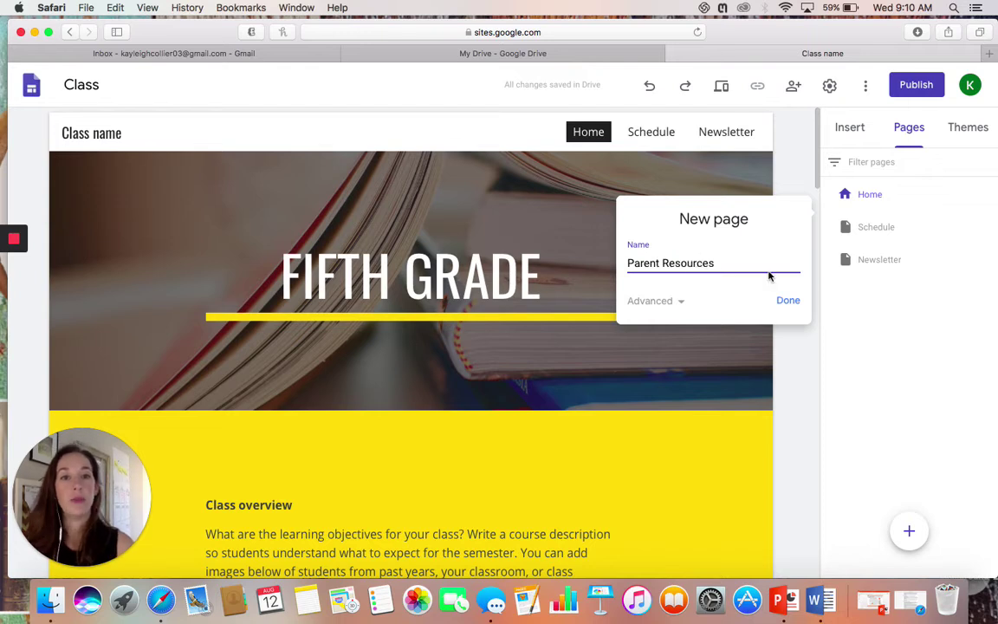
{"action": "left_click", "coordinate": [789, 300]}
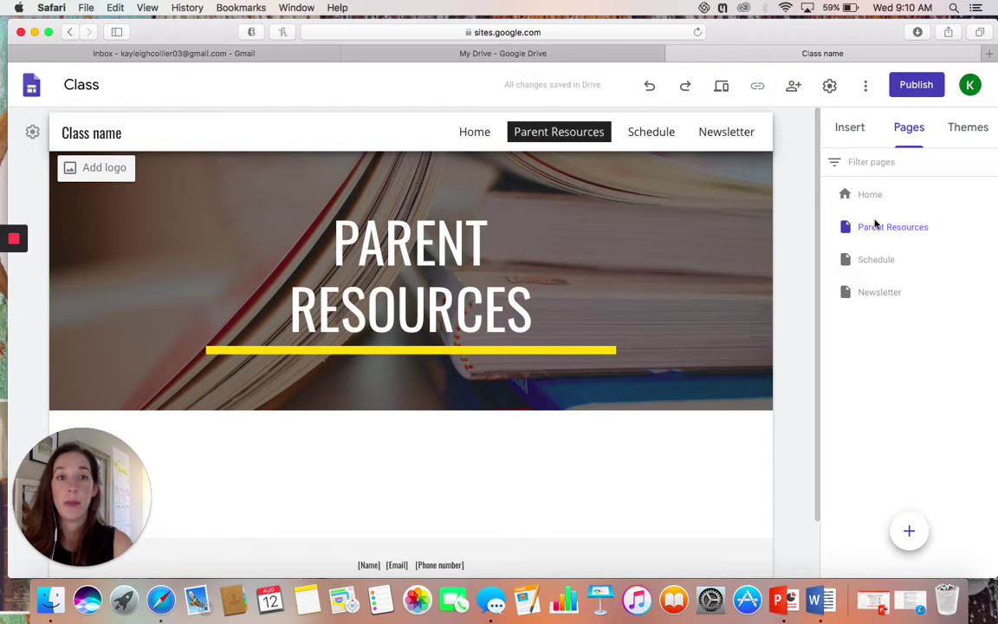
Nest the Parent Resources page under Schedule, and move it back out as a top-level page after Newsletter.
{"action": "left_click_drag", "start_coordinate": [979, 236], "coordinate": [969, 262]}
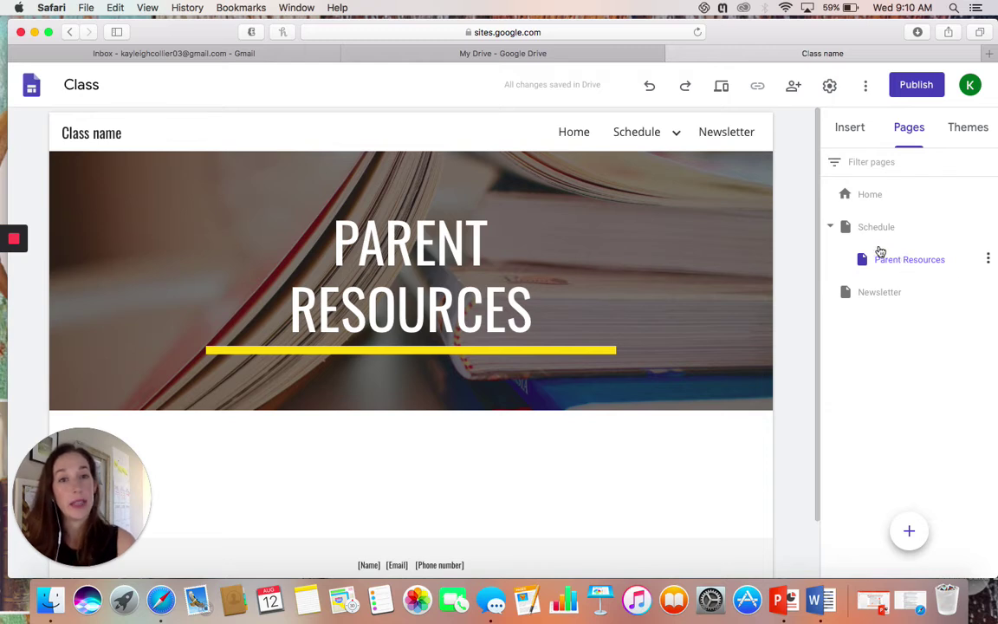
{"action": "left_click_drag", "start_coordinate": [896, 262], "coordinate": [835, 318]}
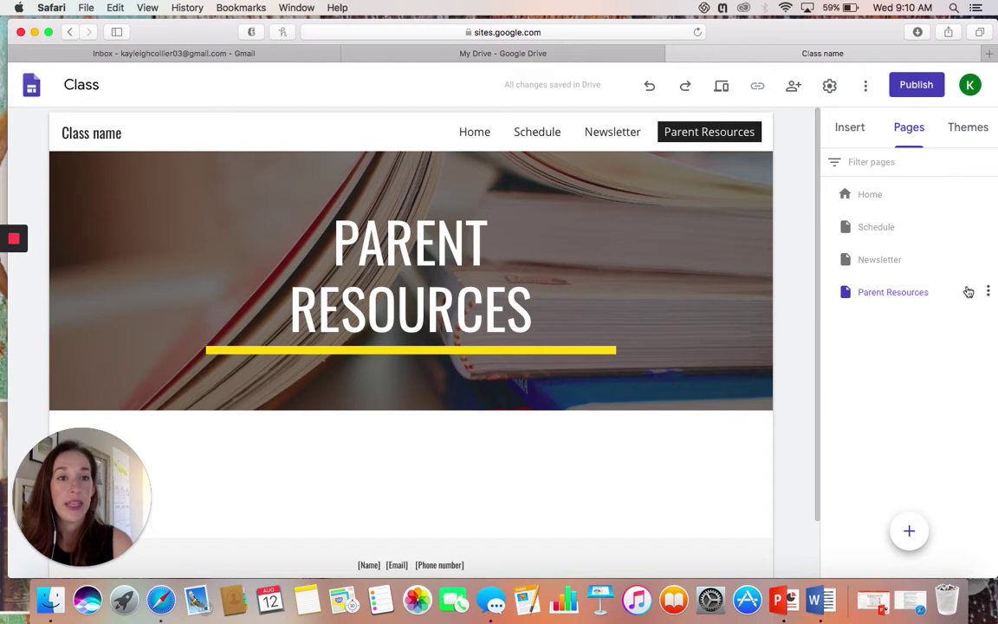
Add a subpage named "reading" under the Parent Resources page.
{"action": "left_click", "coordinate": [988, 294]}
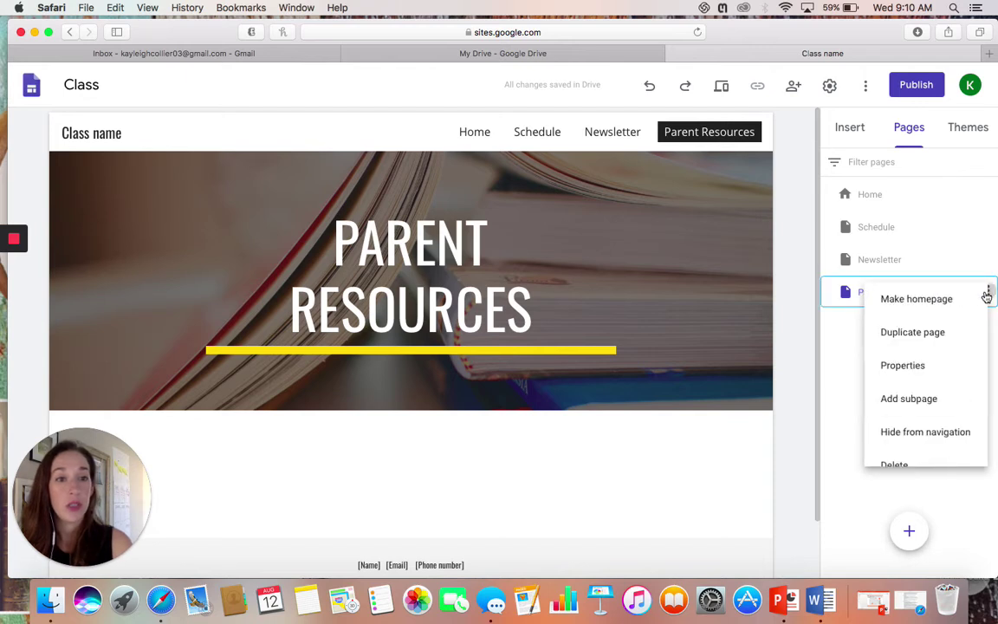
{"action": "left_click", "coordinate": [941, 402]}
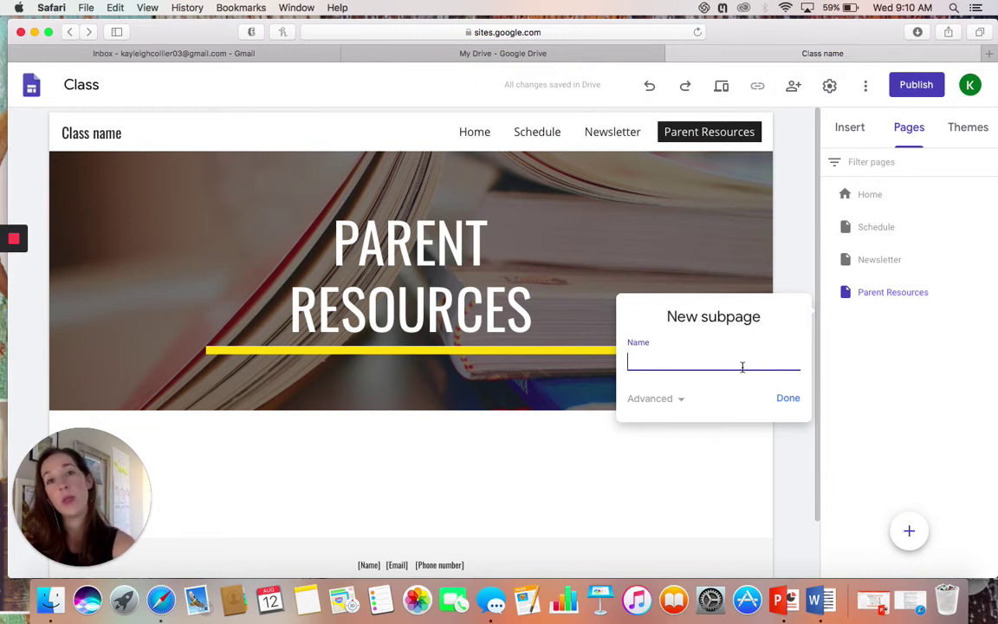
{"action": "type", "text": "reading"}
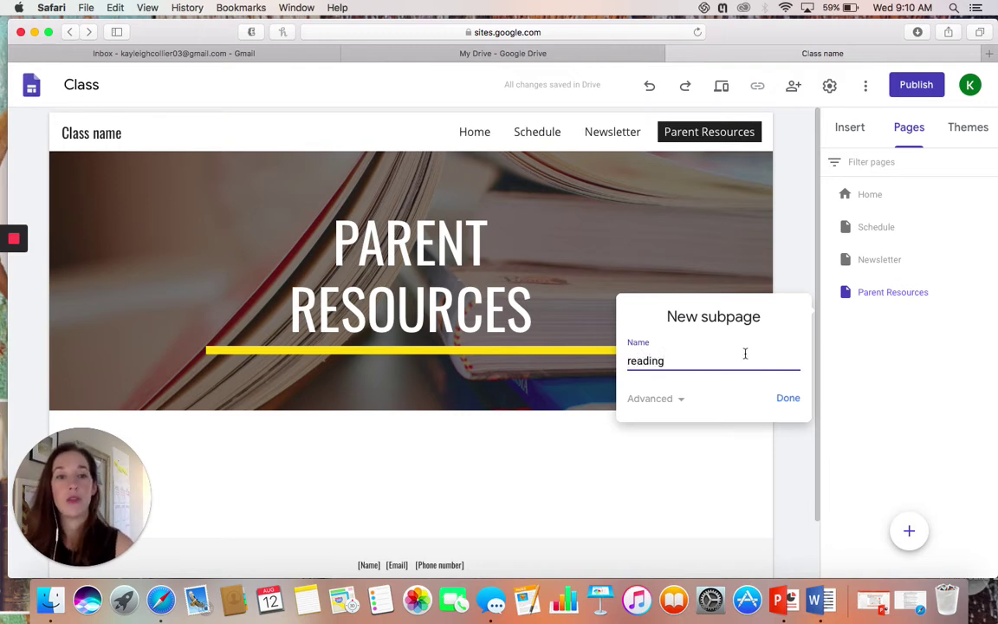
{"action": "left_click", "coordinate": [800, 404]}
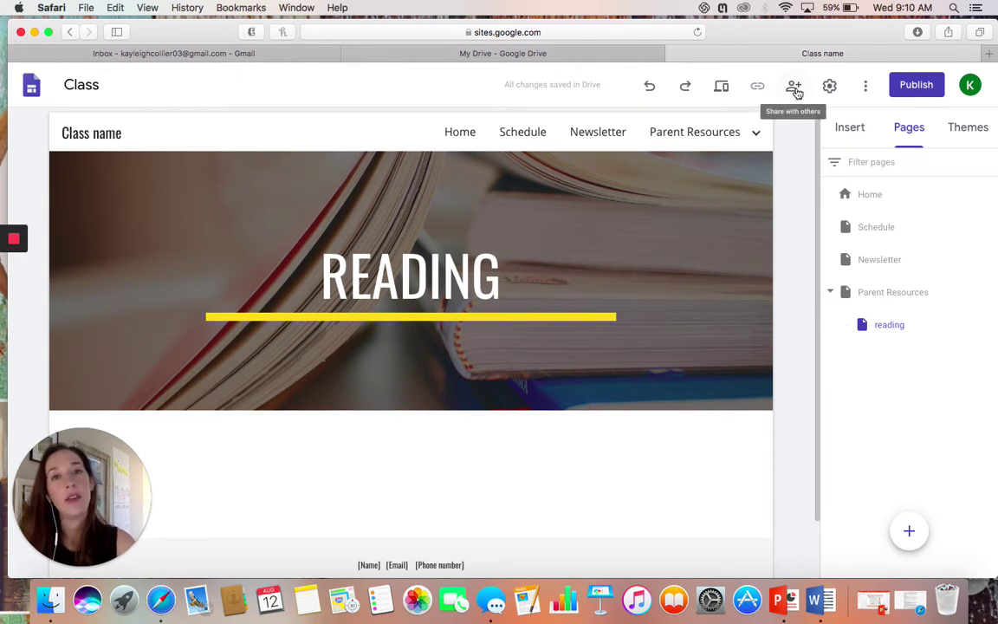
{"action": "mouse_move", "coordinate": [750, 222]}
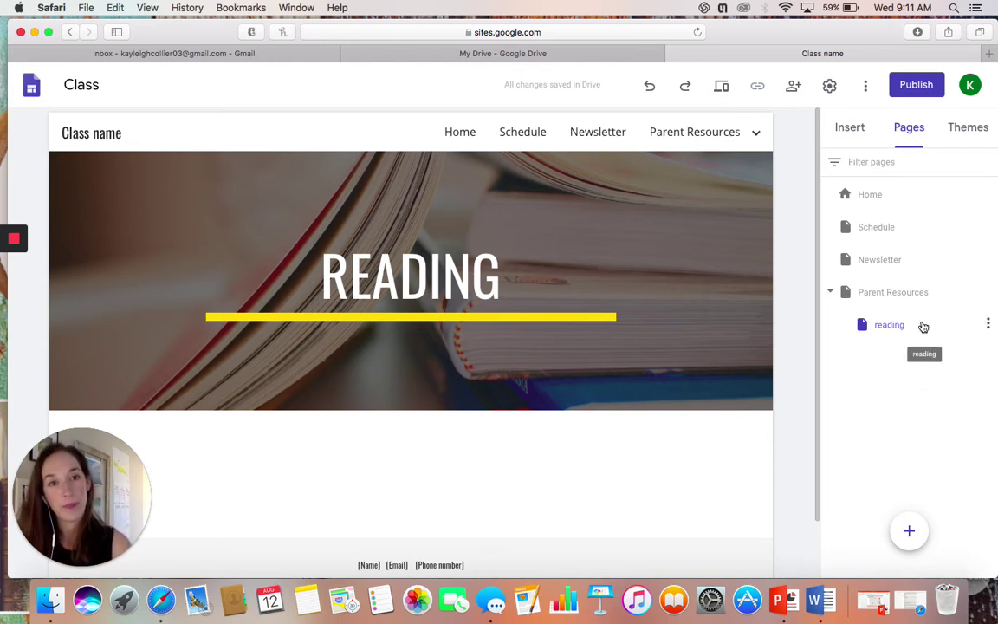
{"action": "scroll", "coordinate": [606, 346], "scroll_direction": "down", "scroll_amount": 2}
{"action": "scroll", "coordinate": [464, 407], "scroll_direction": "up", "scroll_amount": 2}
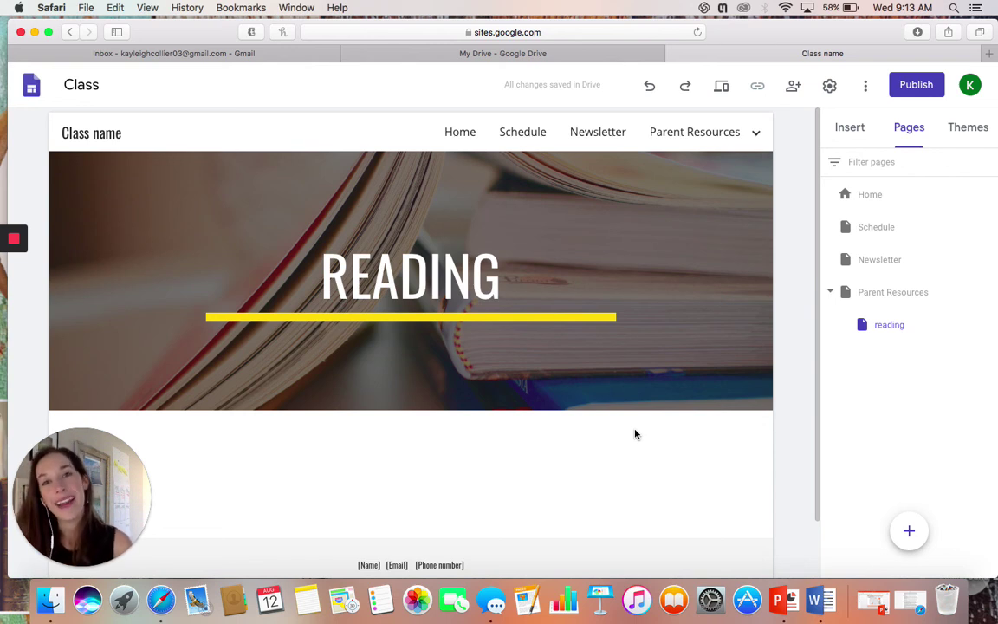
{"action": "mouse_move", "coordinate": [573, 379]}
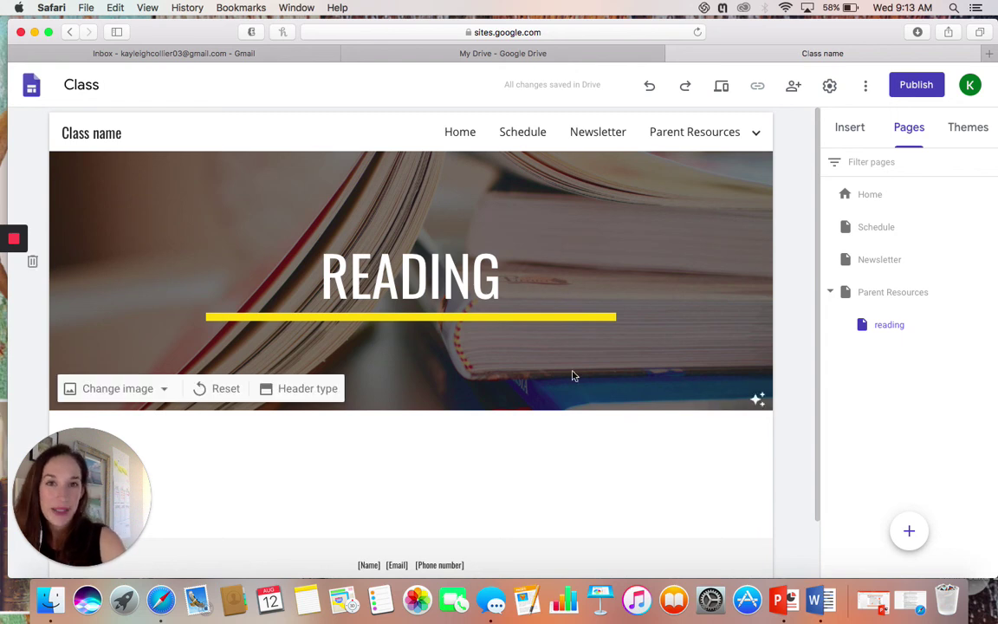